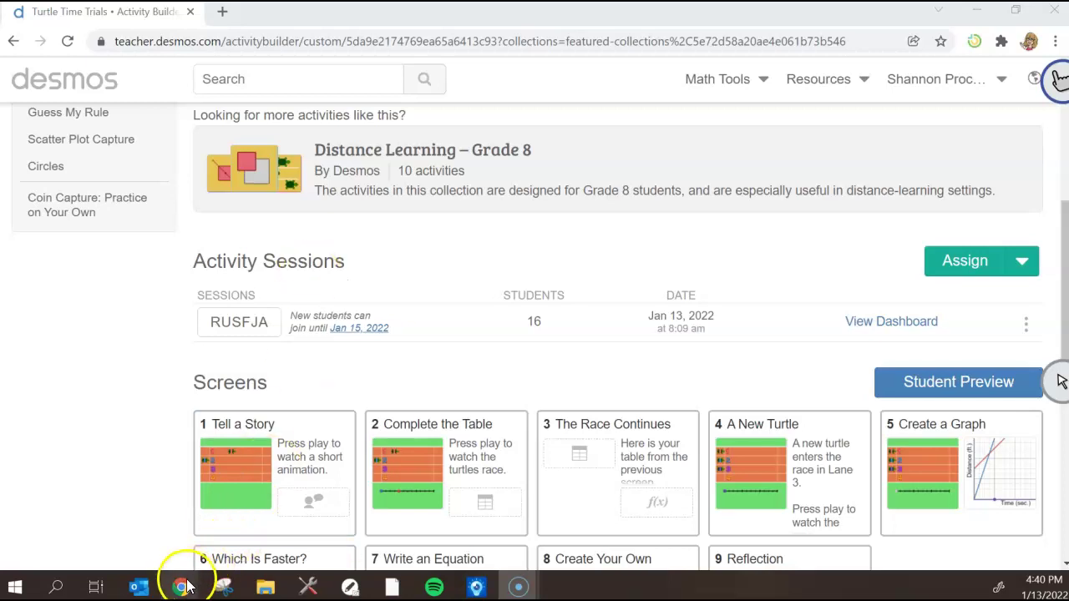
In the new tab, search Google for 'desmos activities' and open Desmos Classroom Activities
mouse_move(182, 589)
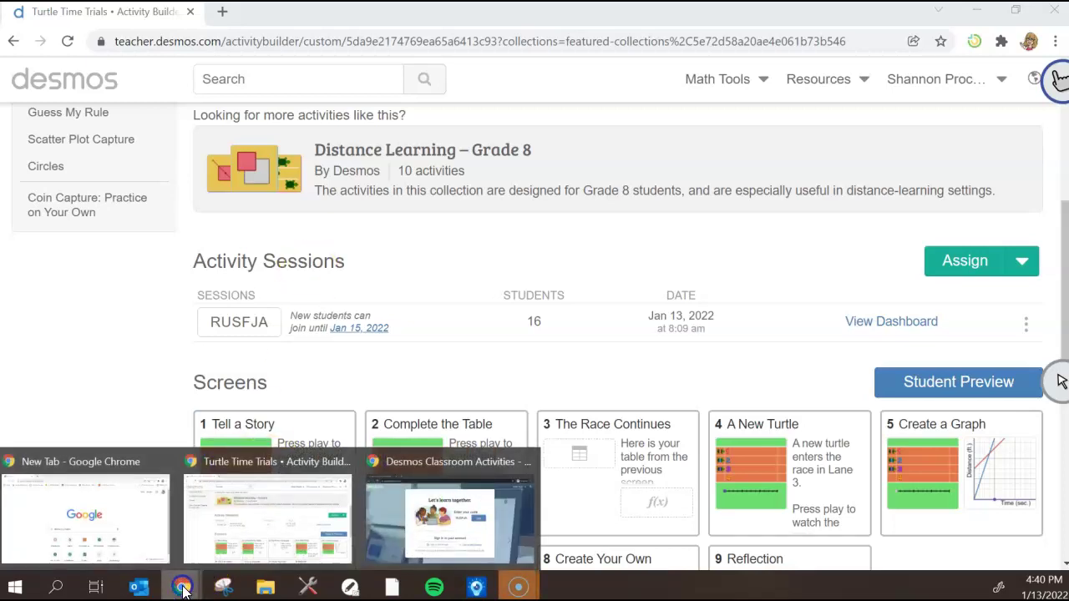
left_click(136, 529)
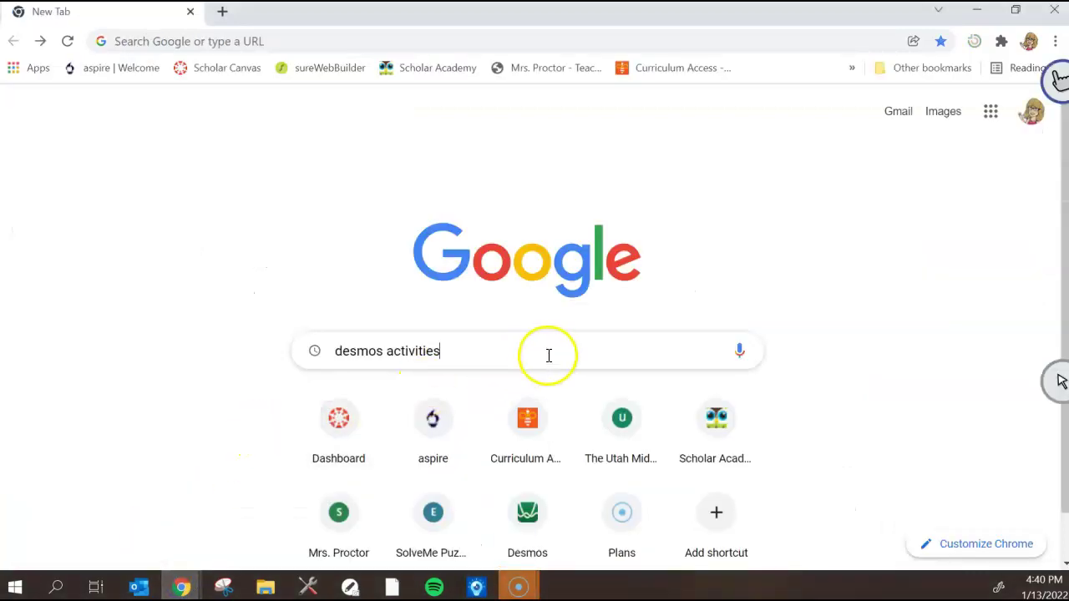
key("Return")
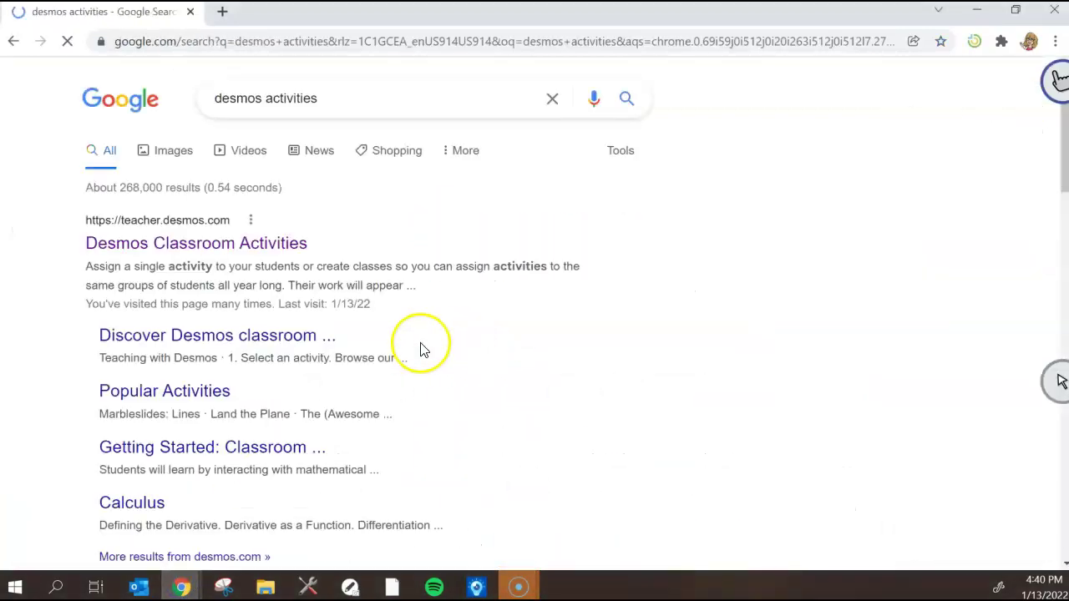
left_click(261, 247)
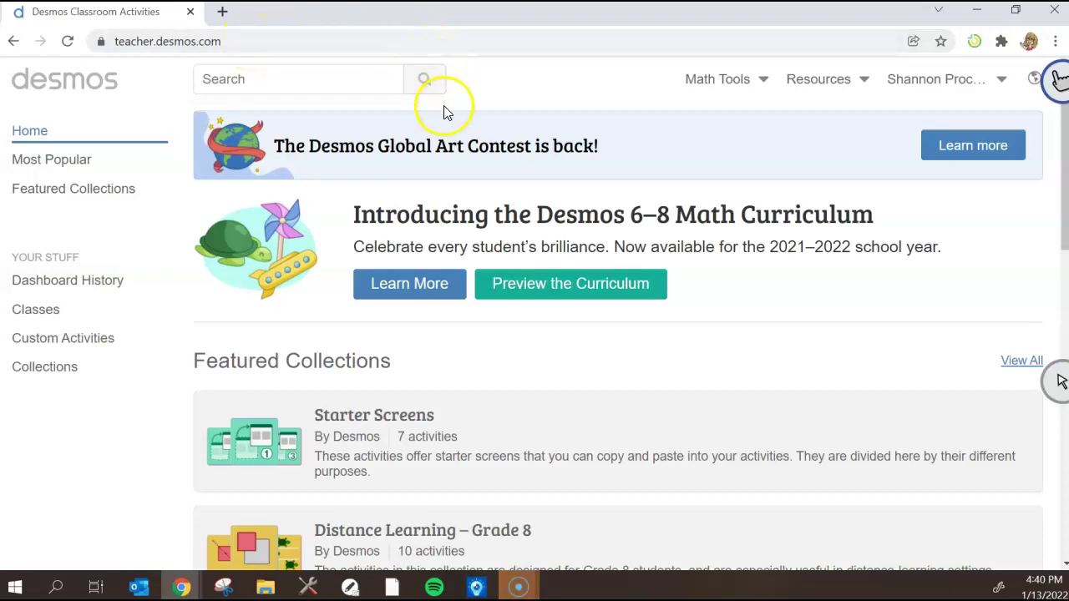
Search the Desmos activity library for 'proportion'
scroll(446, 155, "down", 5)
scroll(448, 195, "up", 5)
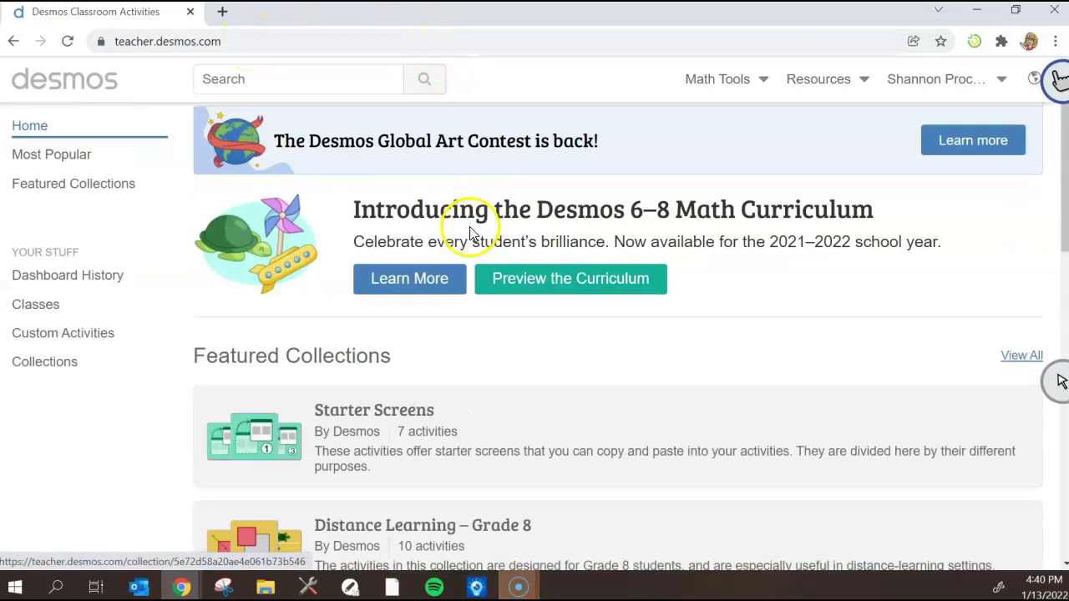
left_click(289, 78)
type("pr")
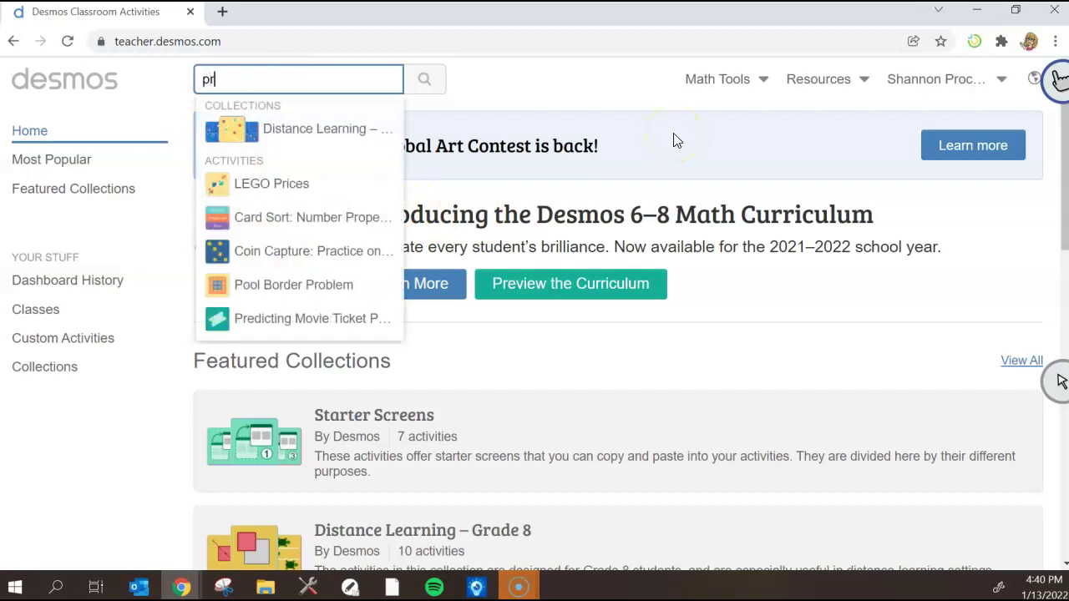
type("opo")
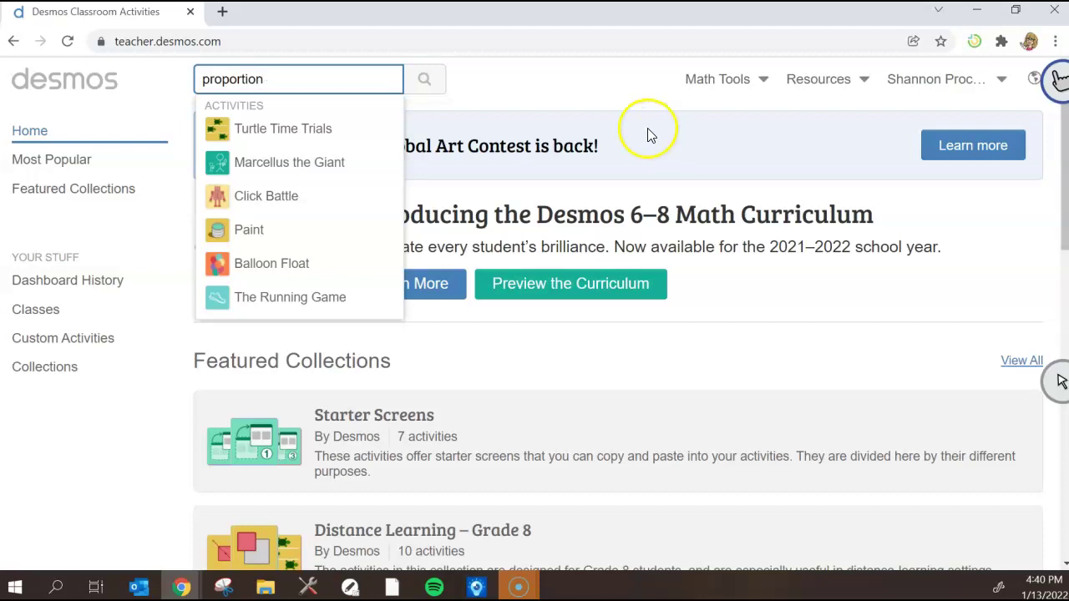
type("rtion")
key("Return")
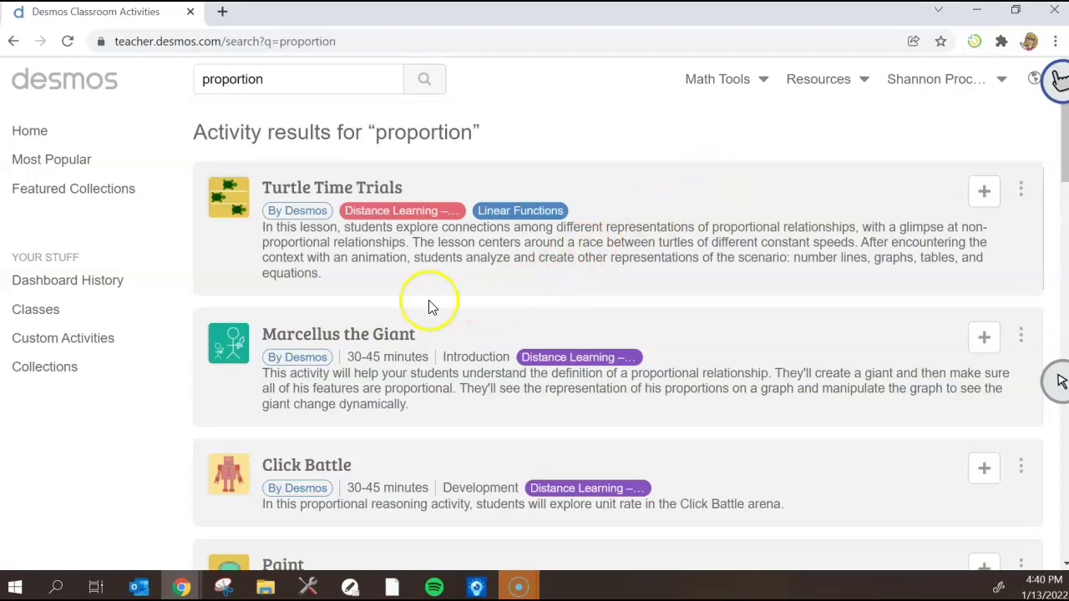
Open Turtle Time Trials, look over its nine screens, and try then close the Student Preview
left_click(300, 192)
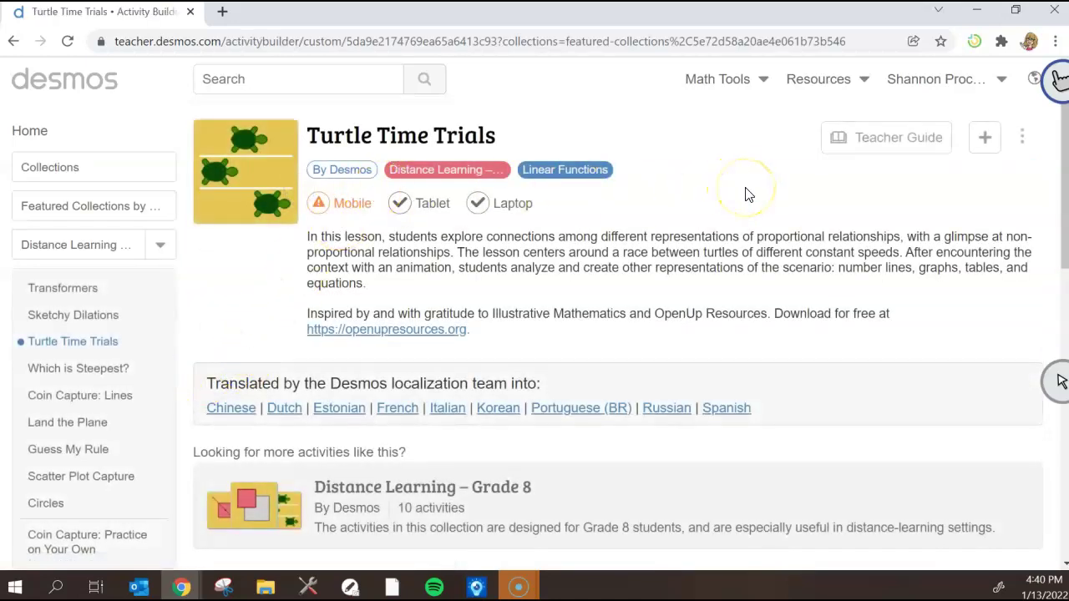
scroll(748, 195, "down", 2)
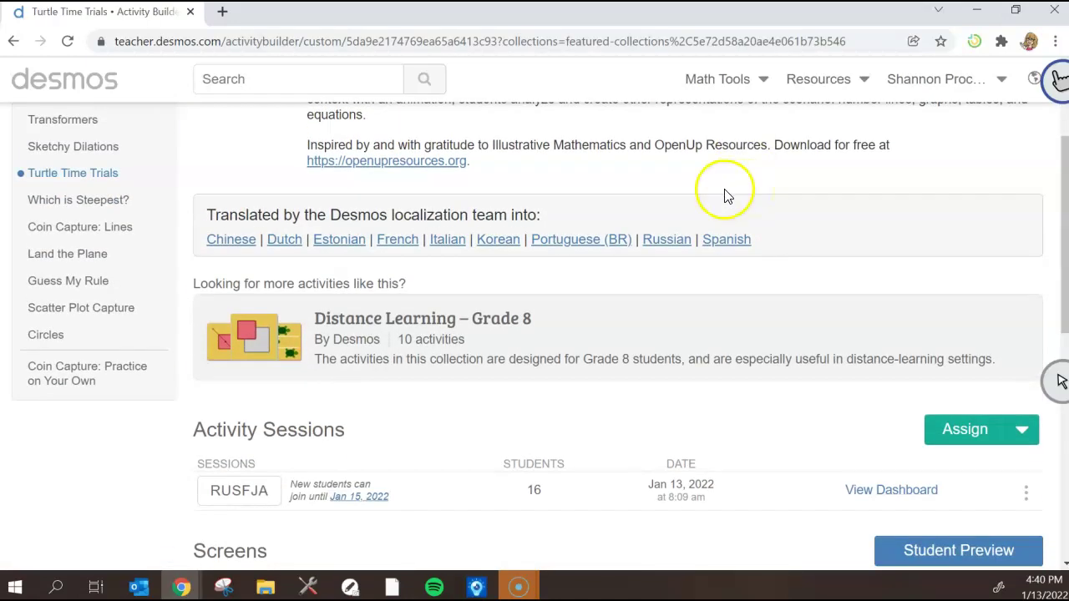
scroll(724, 196, "down", 4)
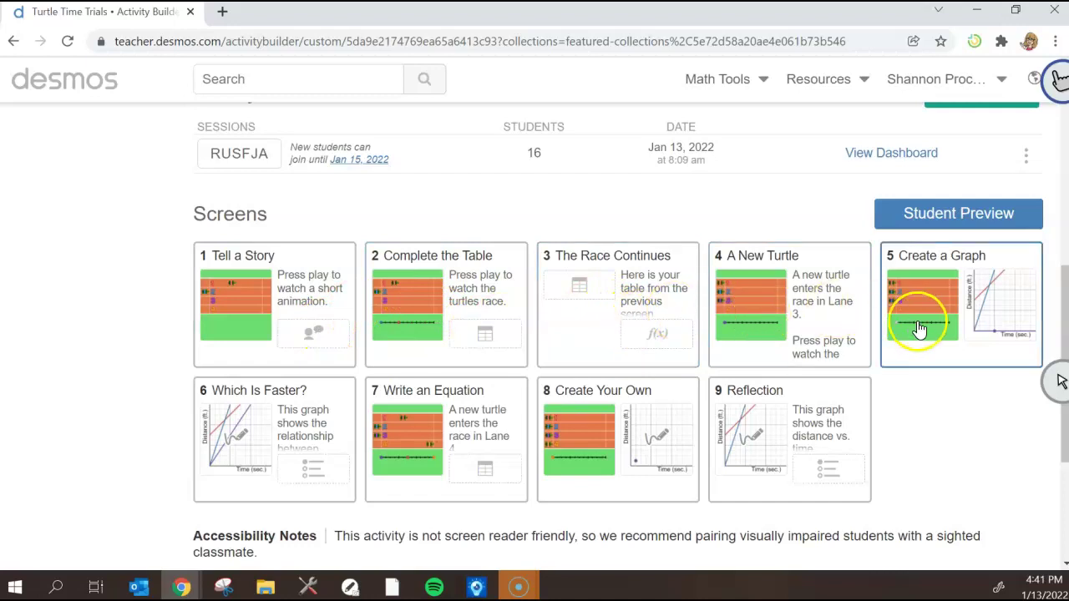
left_click(934, 213)
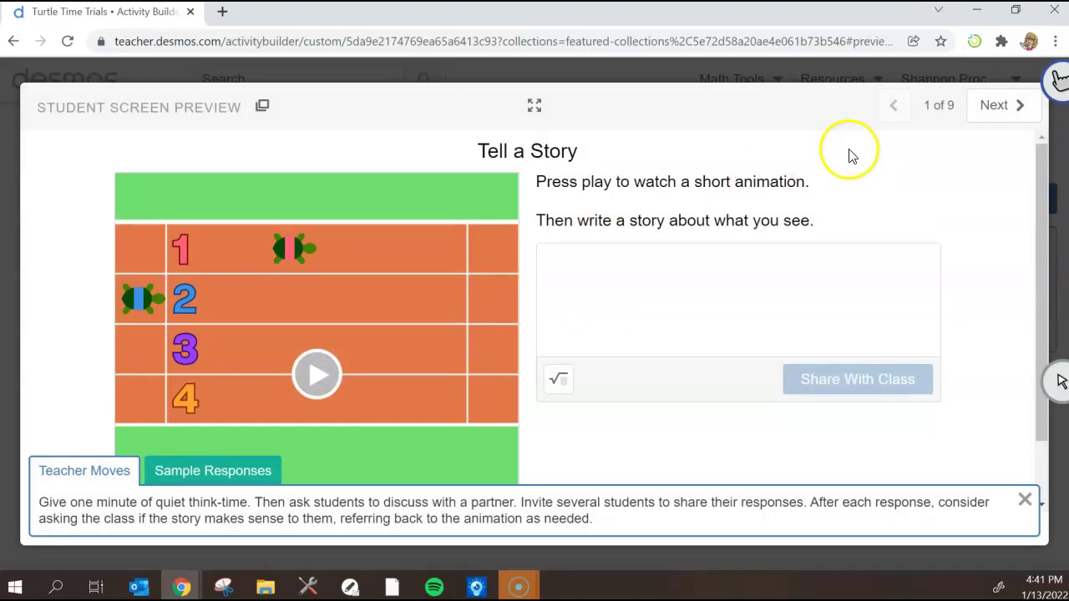
left_click(12, 43)
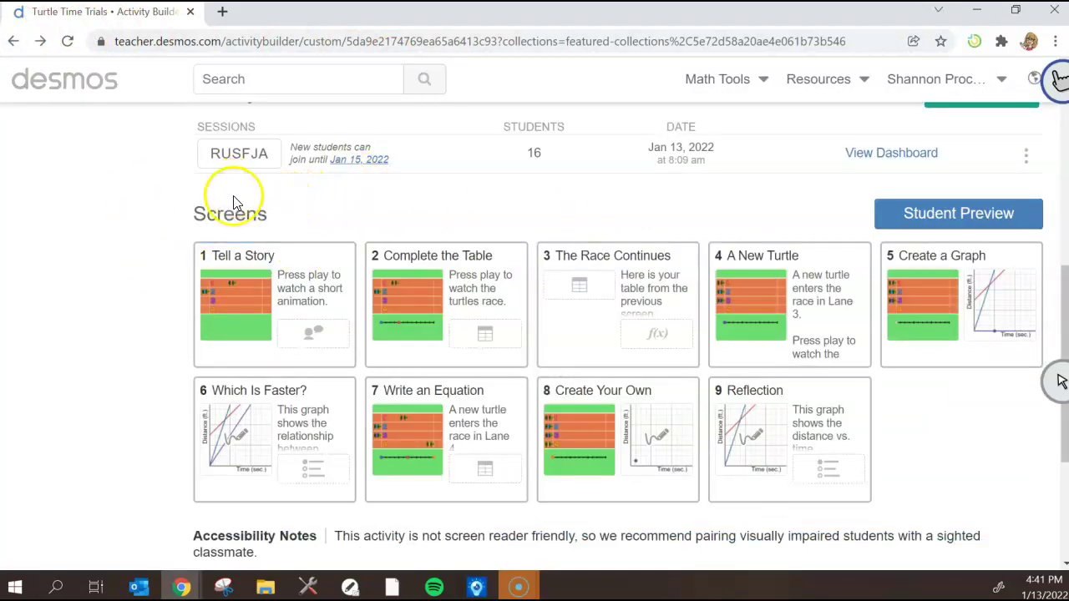
scroll(954, 155, "up", 2)
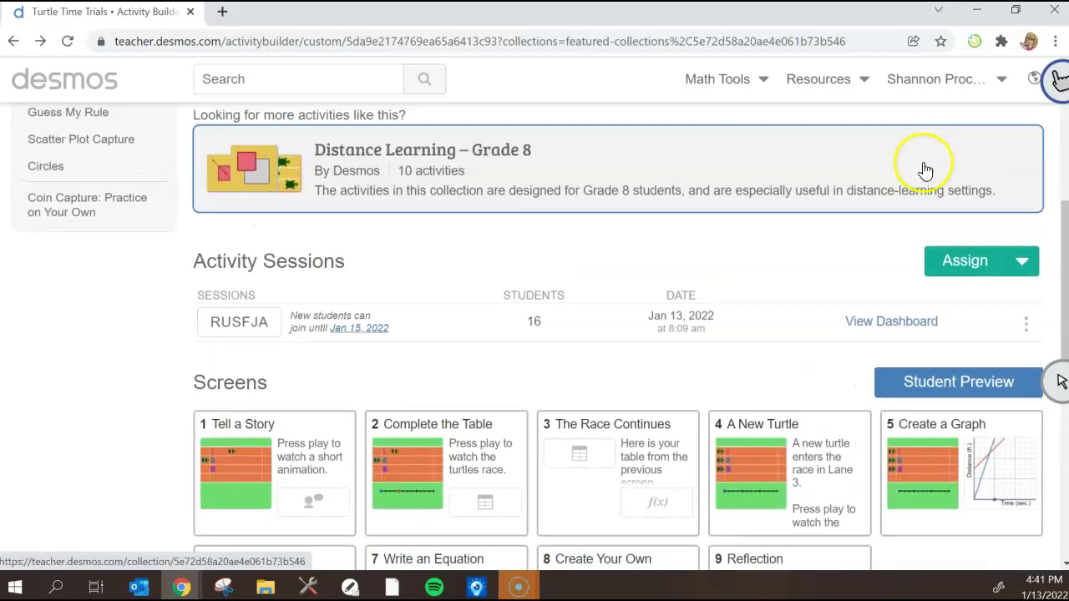
left_click(1020, 264)
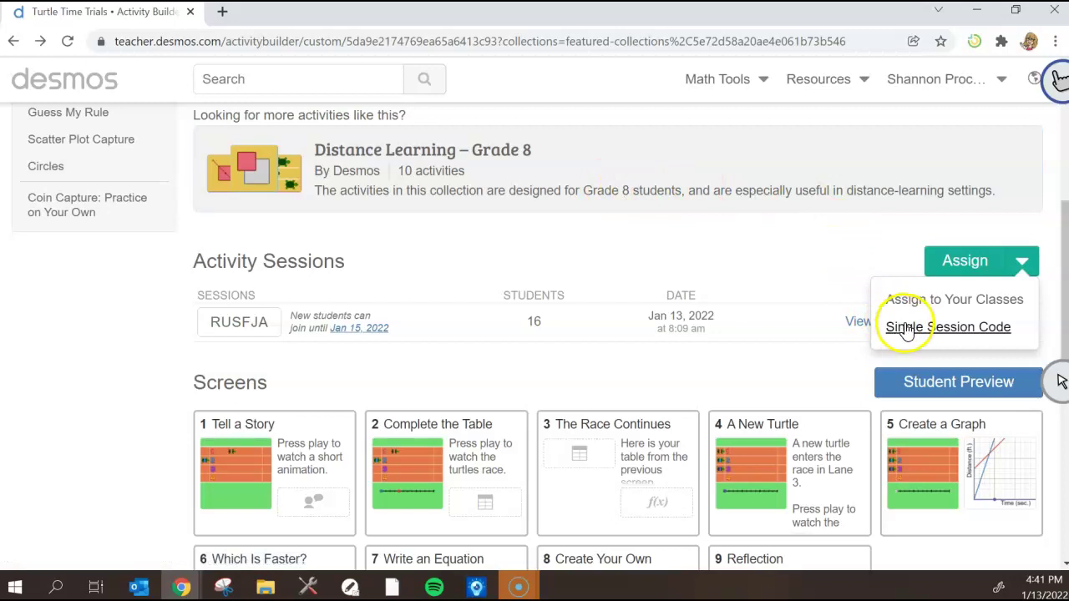
left_click(853, 261)
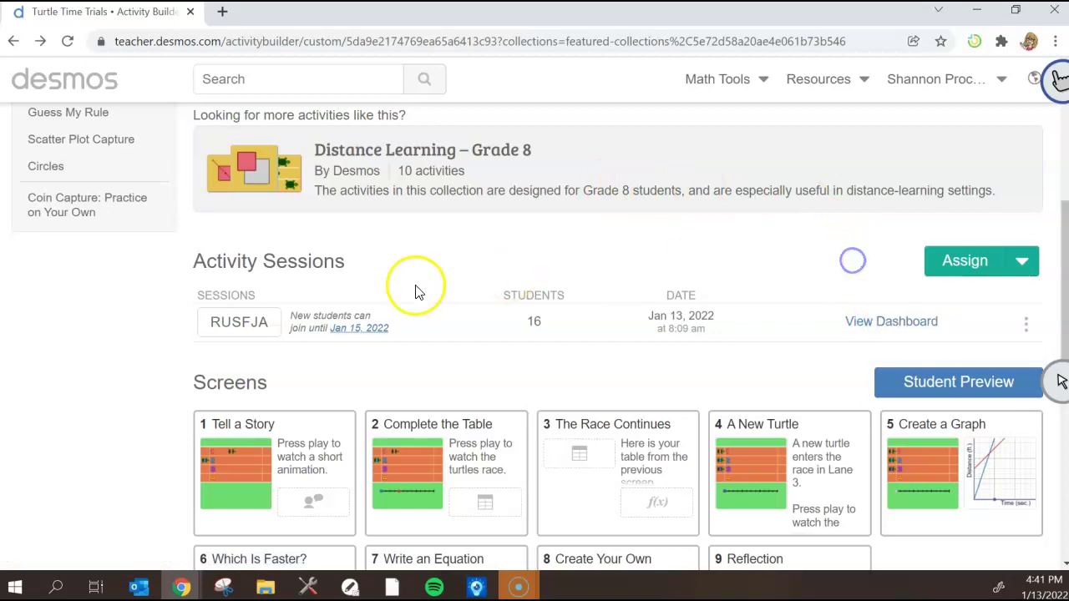
Show the Student Link for the existing session, with its class code and invitation link
left_click(1026, 328)
left_click(991, 365)
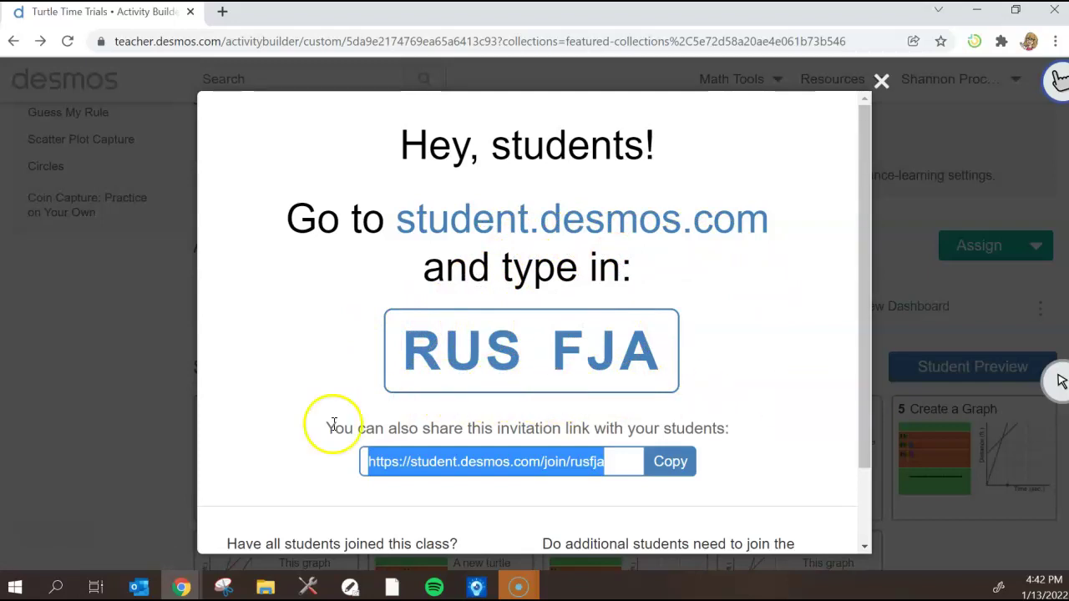
mouse_move(183, 576)
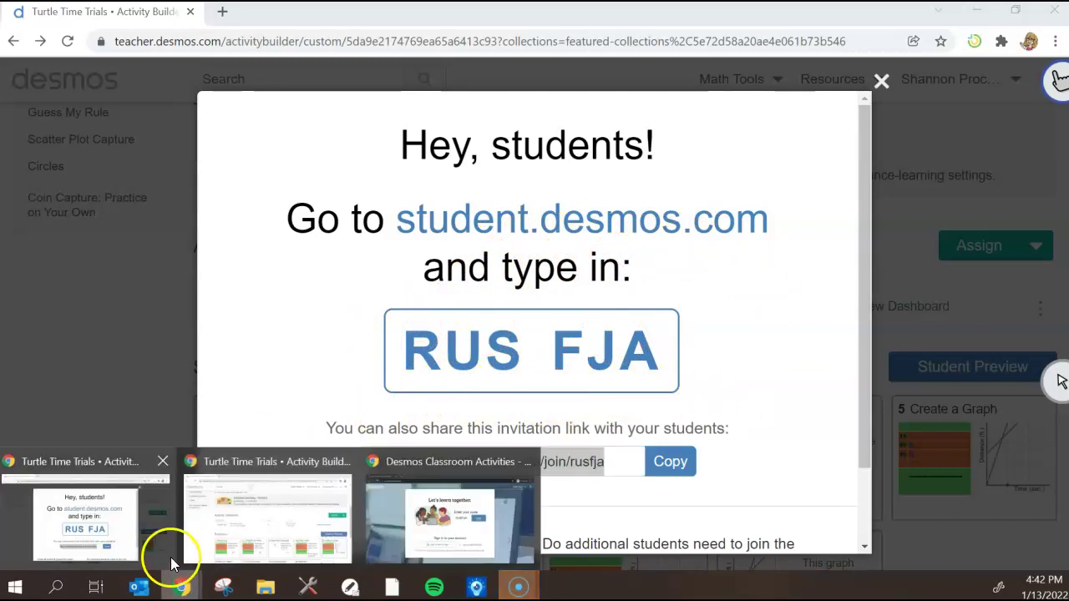
In the incognito window, join the session with its code as a guest under a short name
left_click(389, 509)
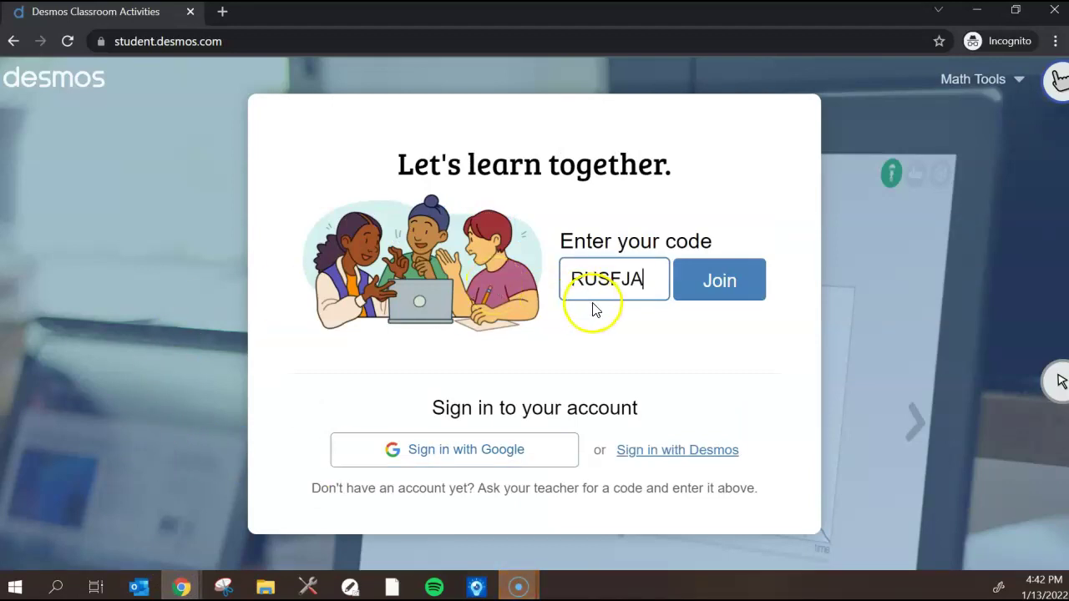
left_click(714, 284)
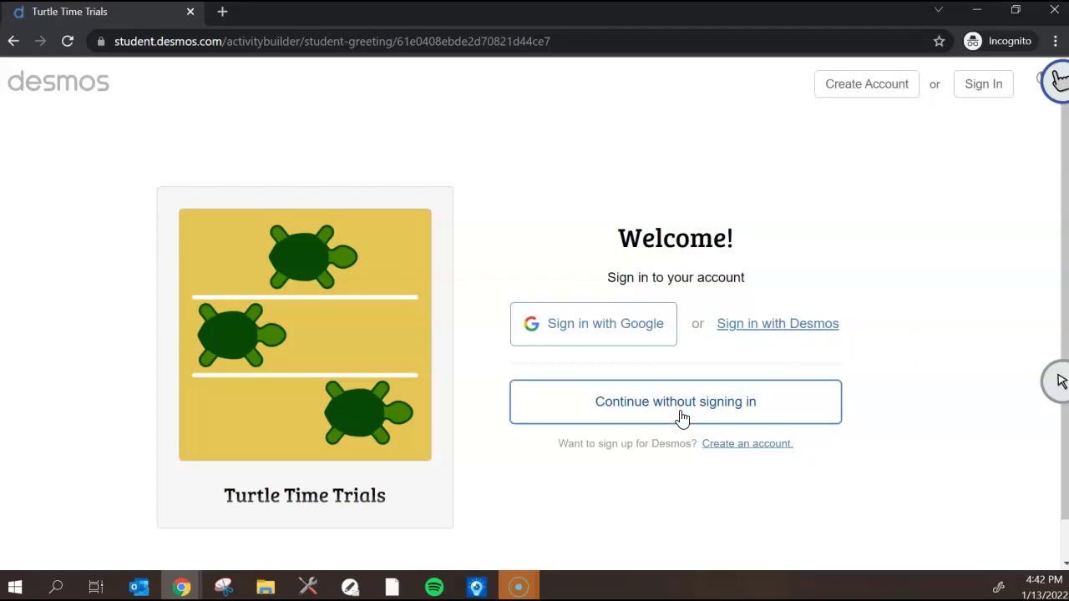
left_click(682, 415)
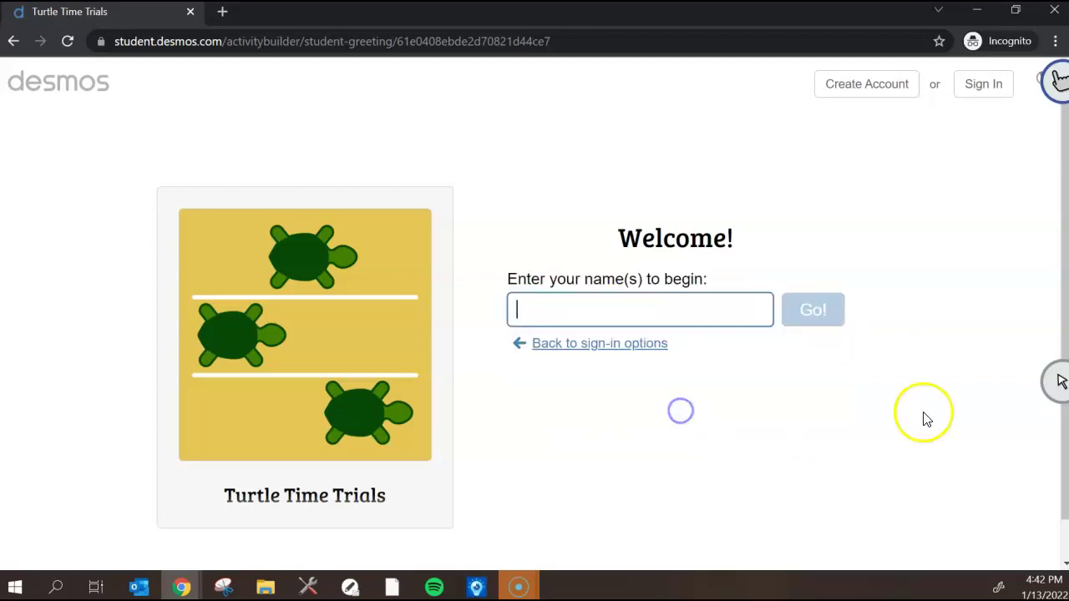
type("C")
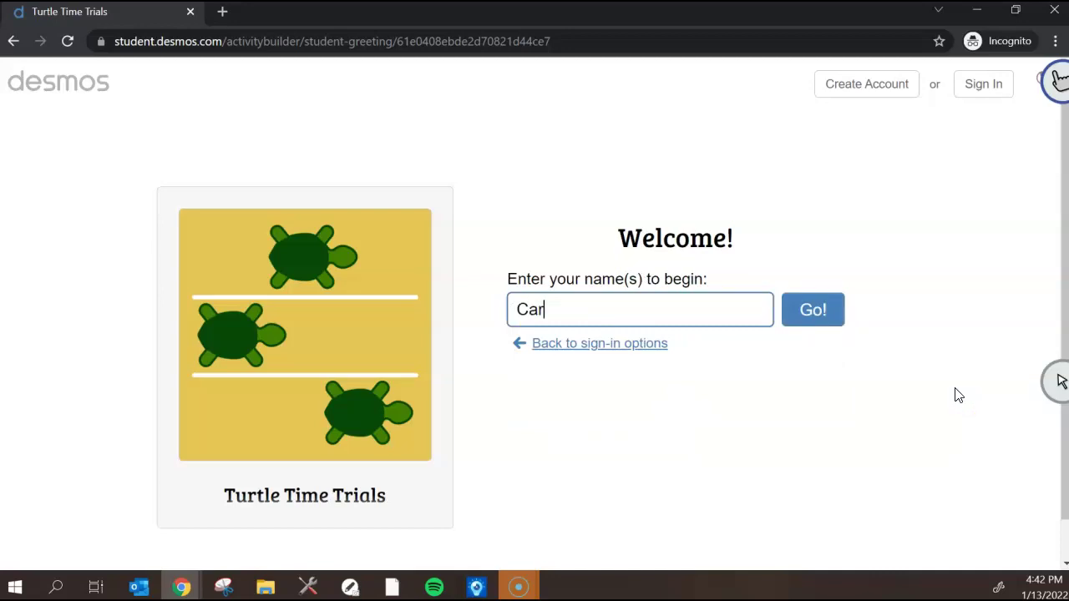
key("BackSpace")
type("Proctor")
left_click(842, 324)
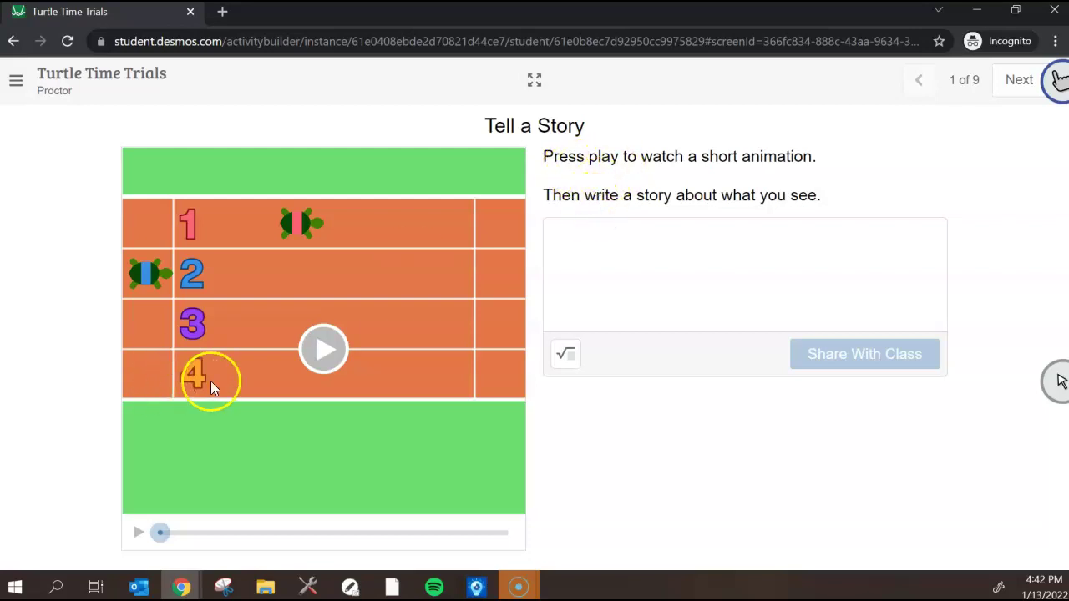
Watch the turtle race twice, write a story starting 'Pink tur…', and share it with the class
left_click(324, 352)
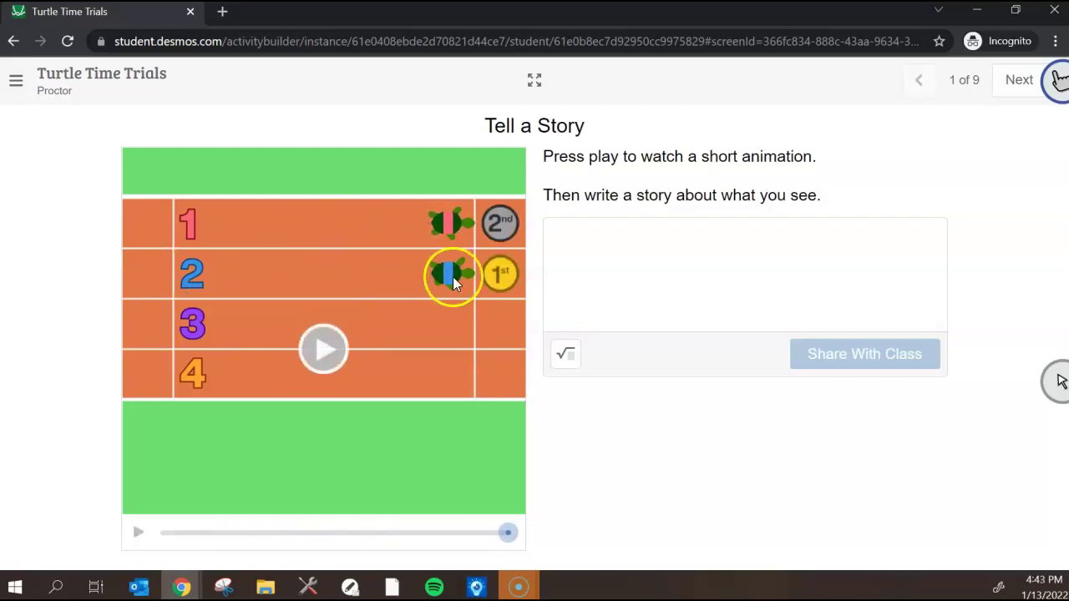
left_click(328, 348)
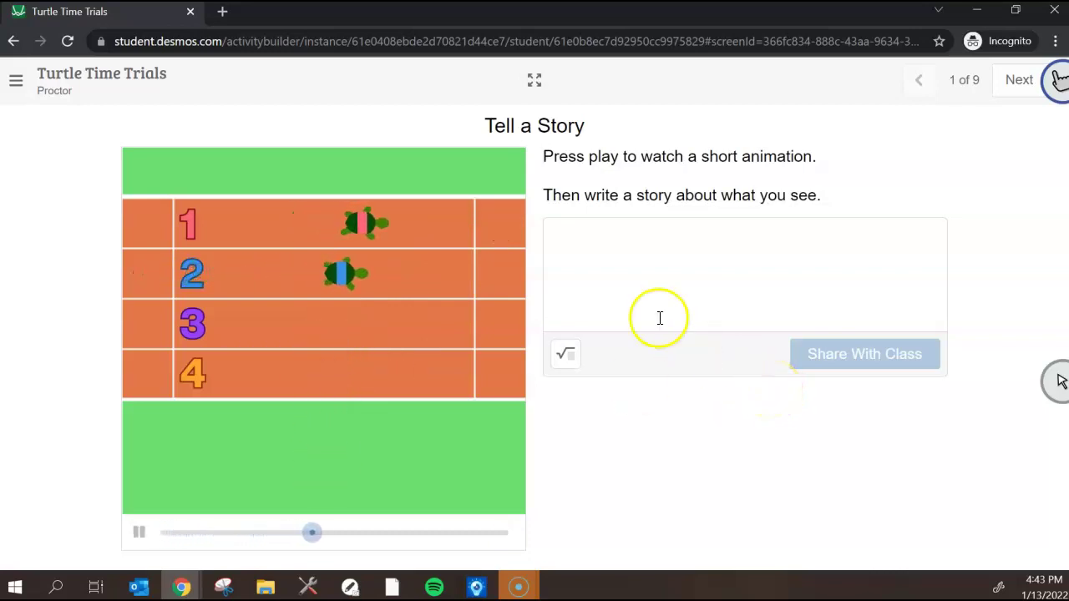
left_click(613, 243)
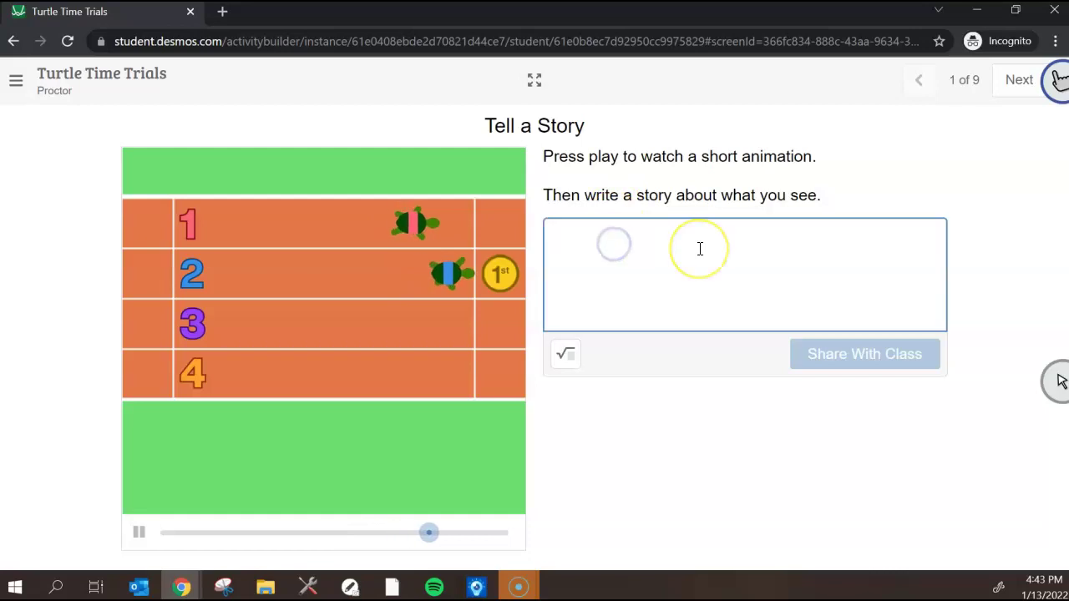
type("Pink turtle had a head start.  Blue turtle was fast and still won.")
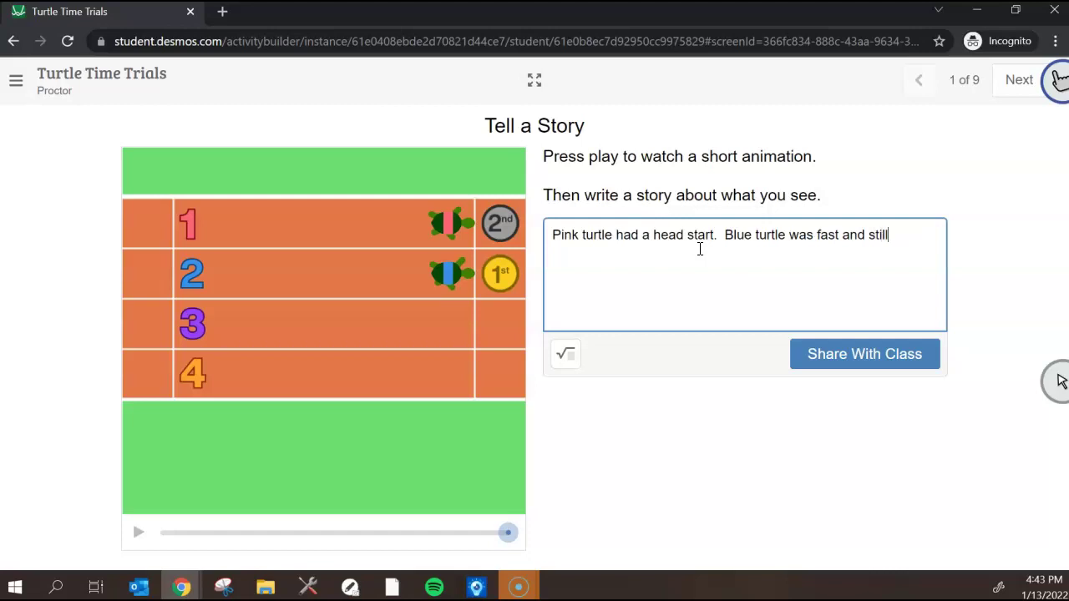
left_click(837, 361)
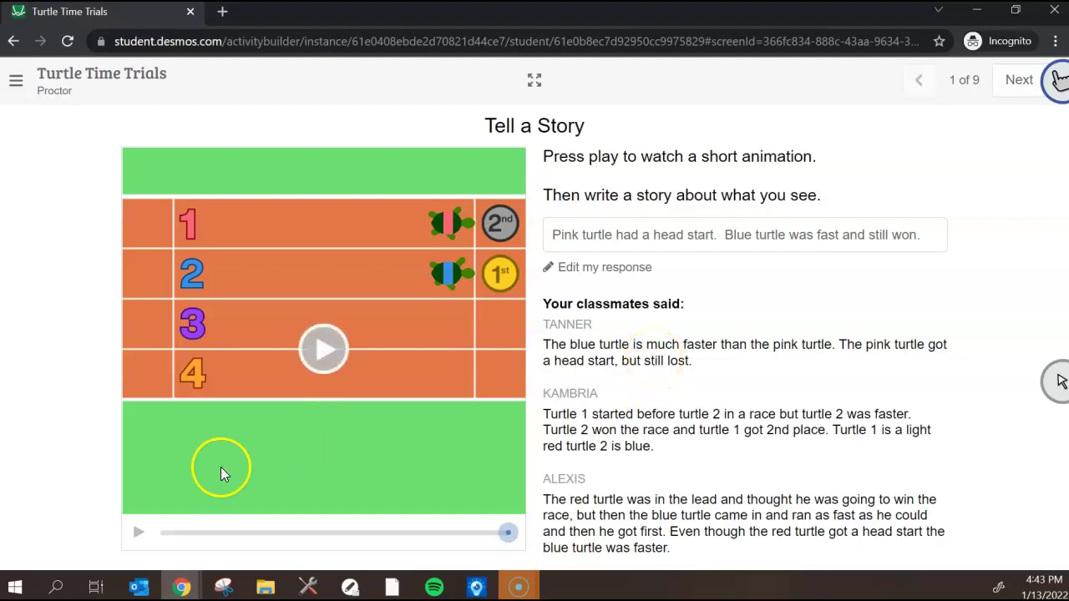
In the teacher window, dismiss the class-code notice and open the session's dashboard
mouse_move(183, 589)
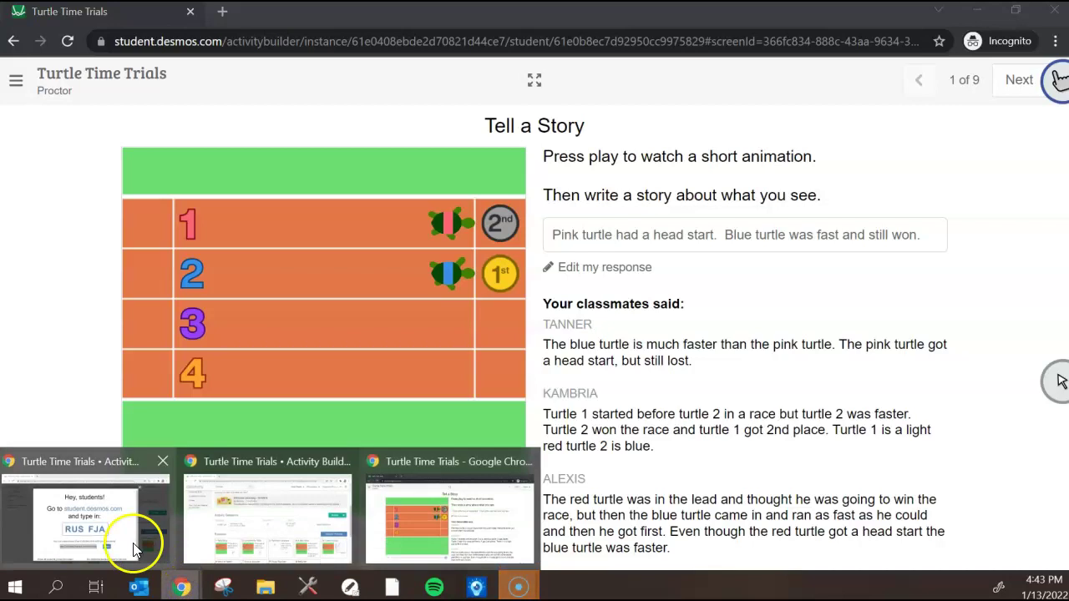
left_click(149, 522)
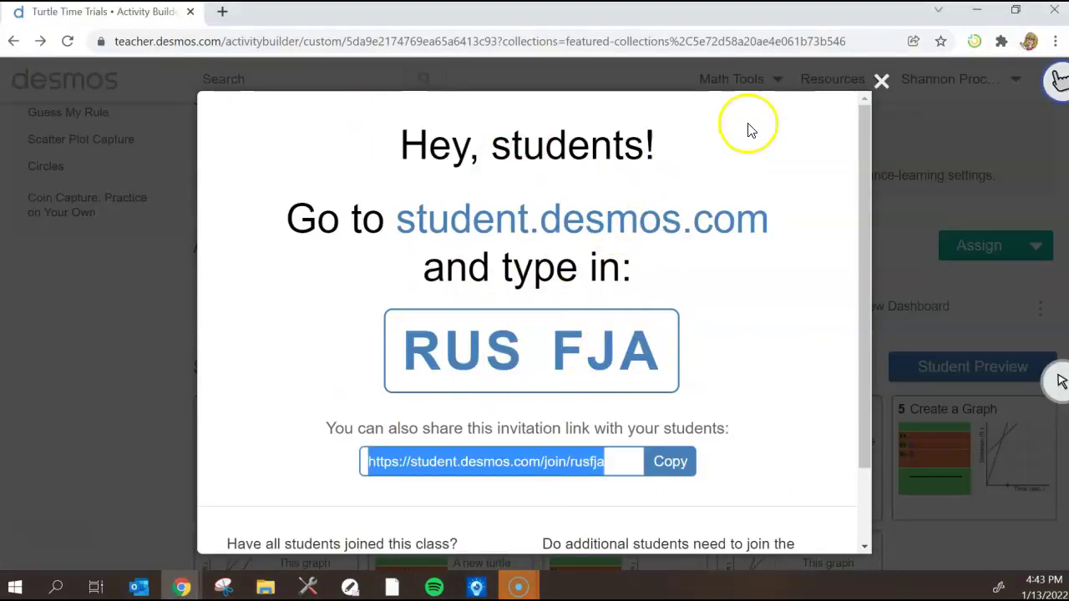
left_click(884, 83)
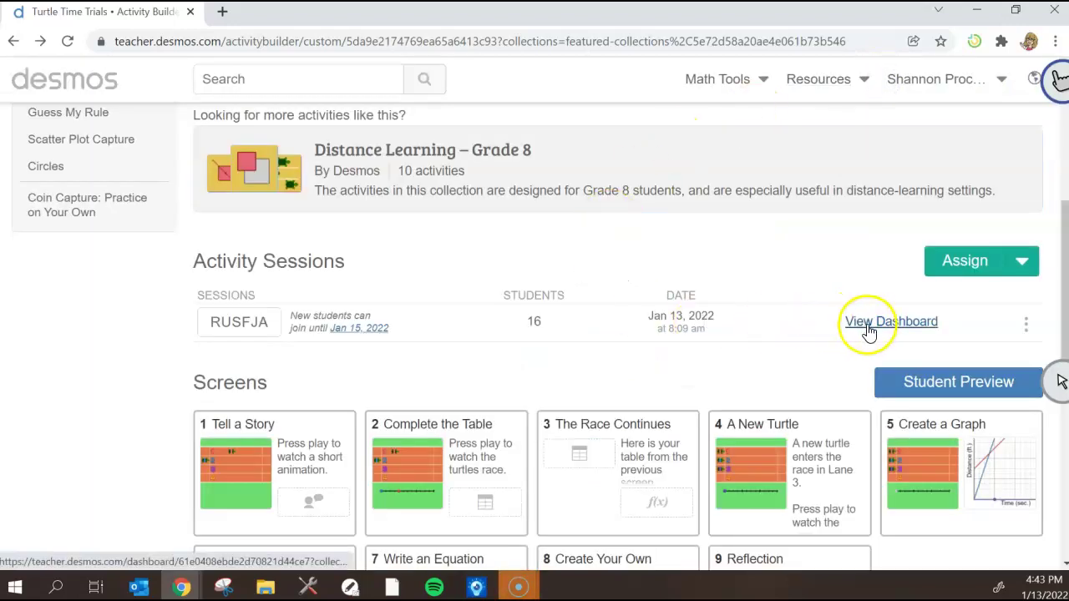
left_click(868, 328)
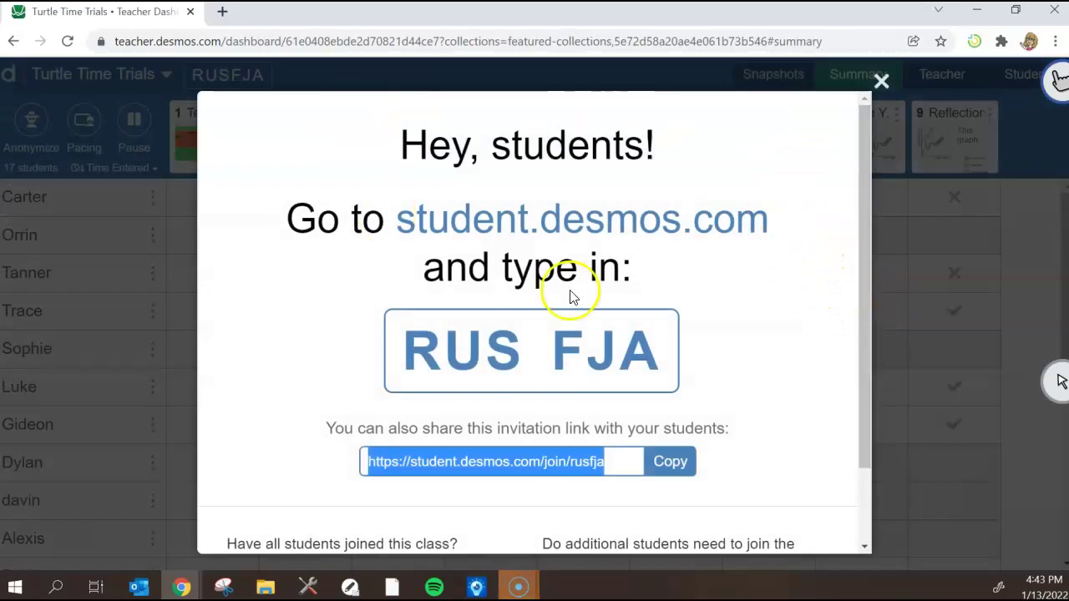
Close the 'Hey, students' notice and review the Summary grid of 17 students across nine screens
left_click(880, 80)
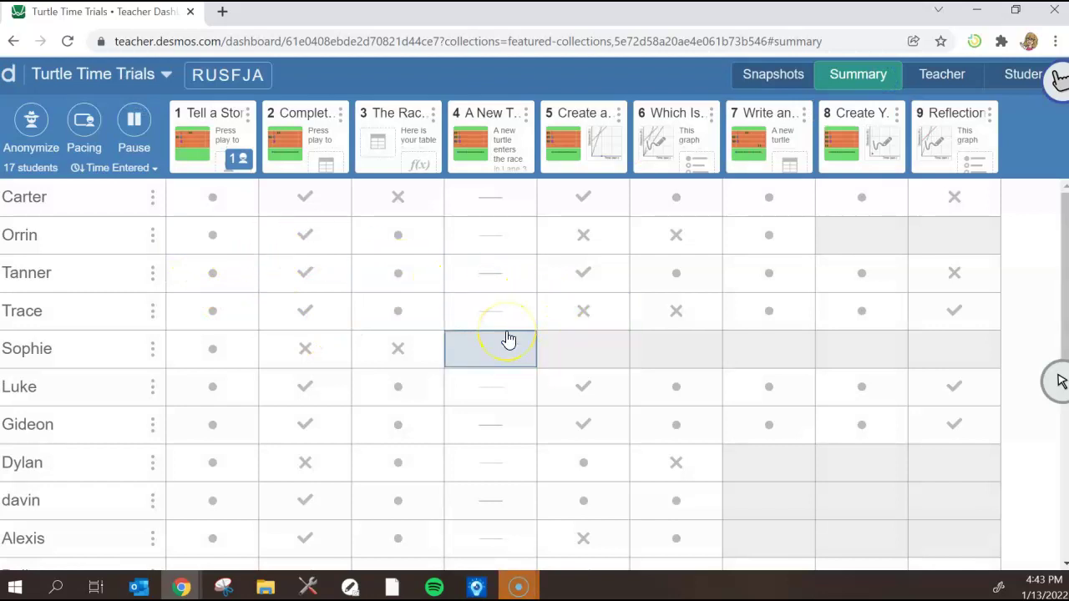
scroll(131, 362, "down", 4)
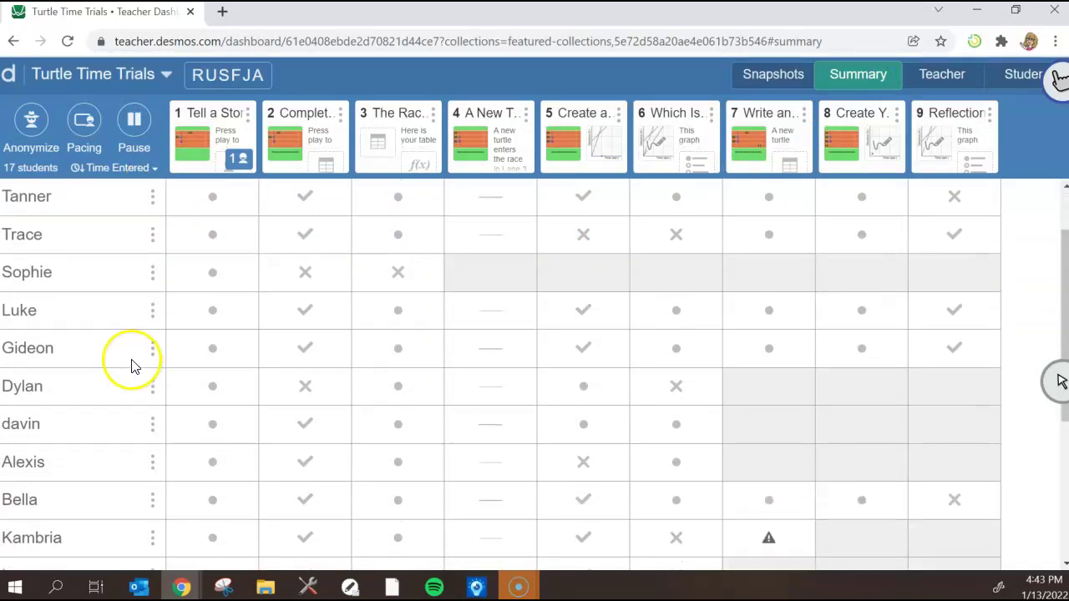
scroll(218, 434, "up", 4)
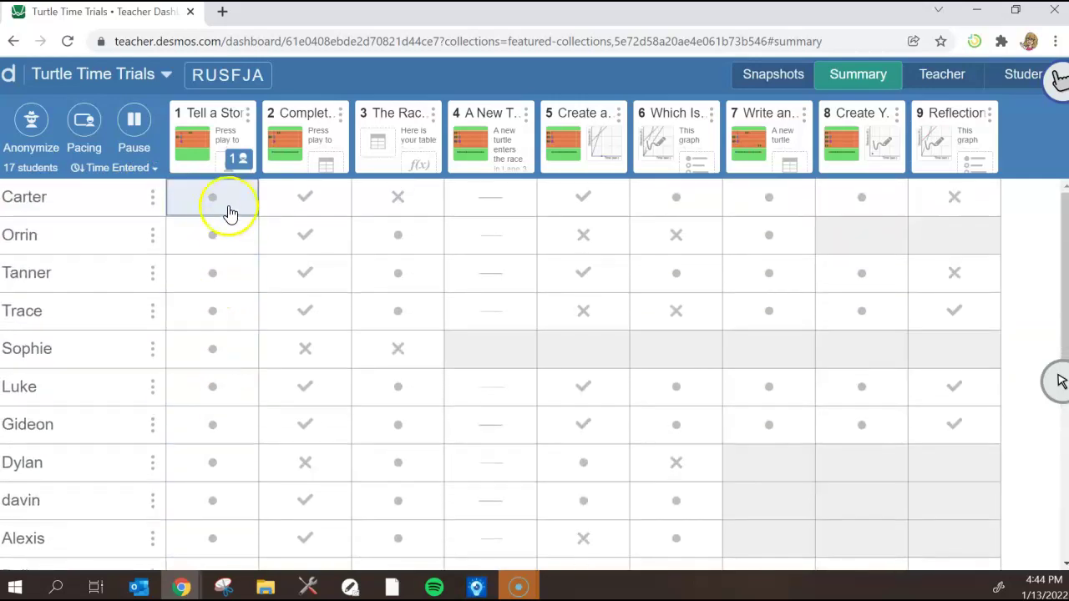
scroll(234, 349, "down", 4)
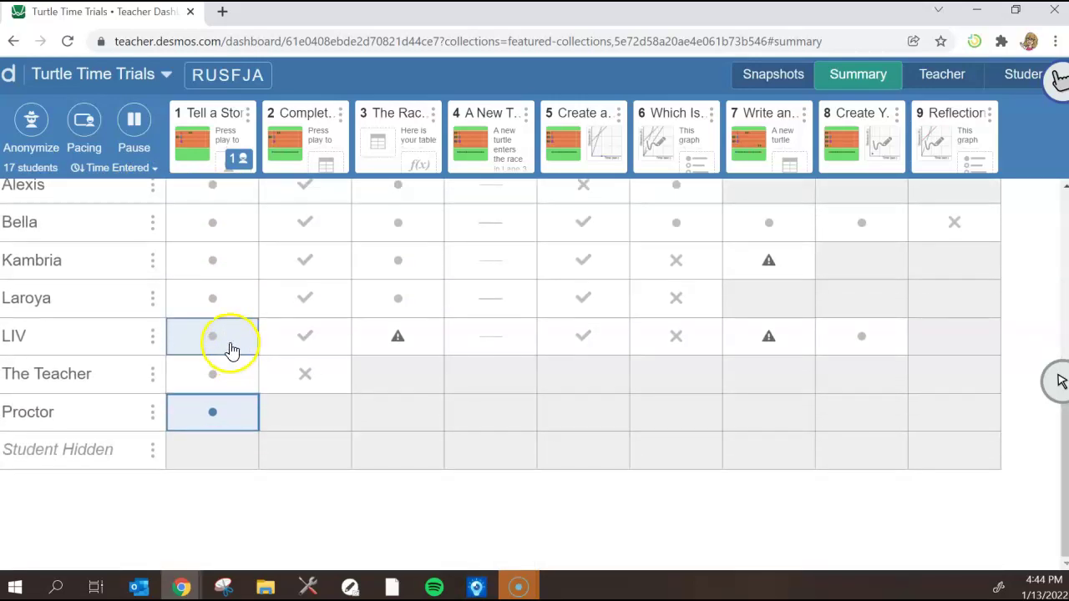
scroll(232, 349, "up", 4)
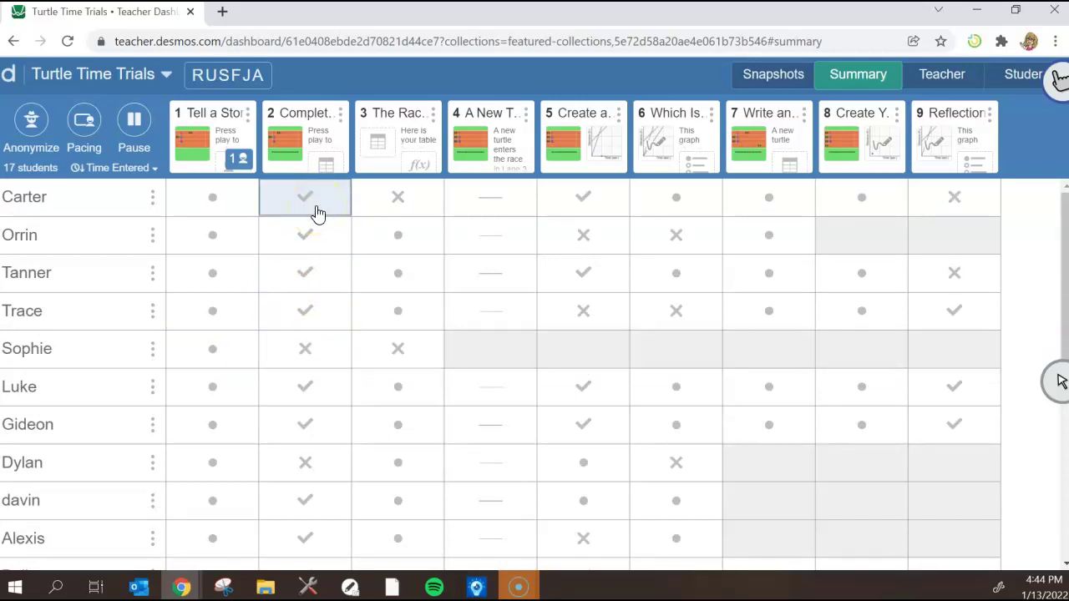
left_click(317, 351)
scroll(311, 385, "down", 3)
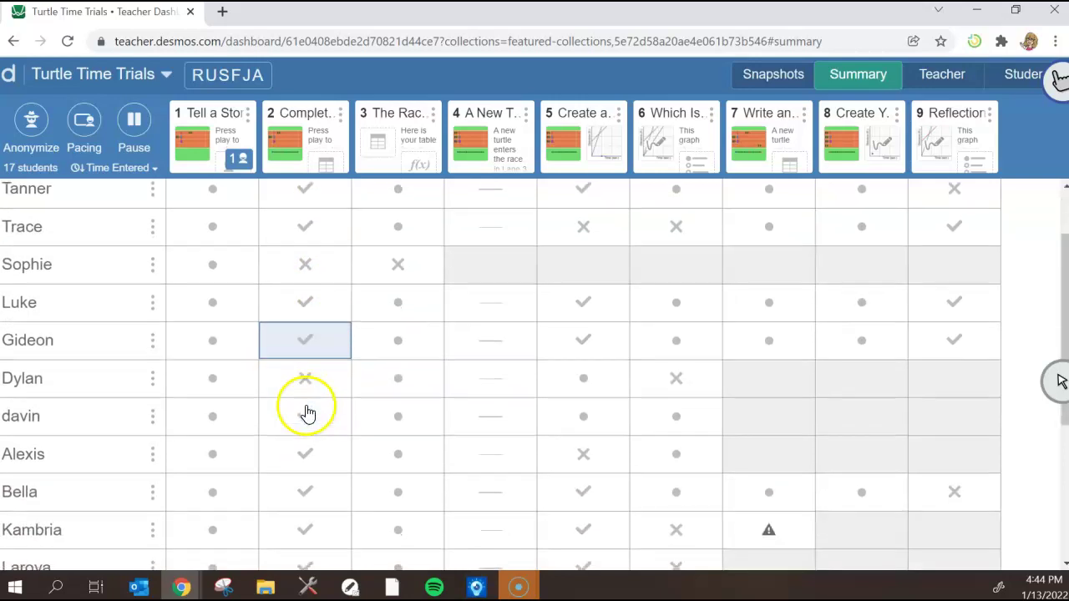
scroll(315, 409, "up", 3)
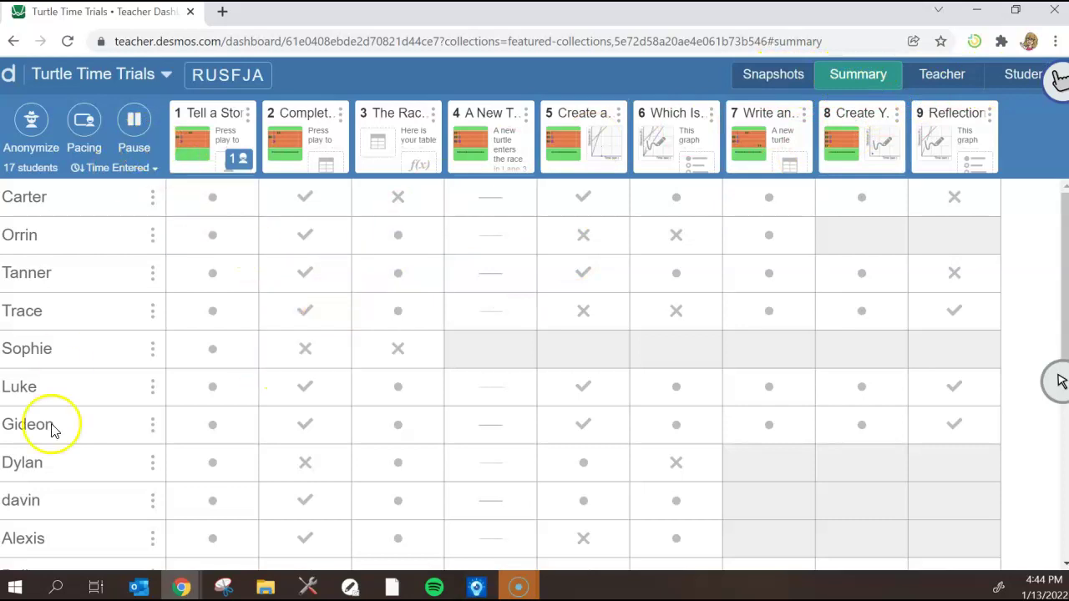
Turn on Anonymize so students appear under mathematicians' names, then check the student view
left_click(30, 124)
scroll(280, 319, "down", 3)
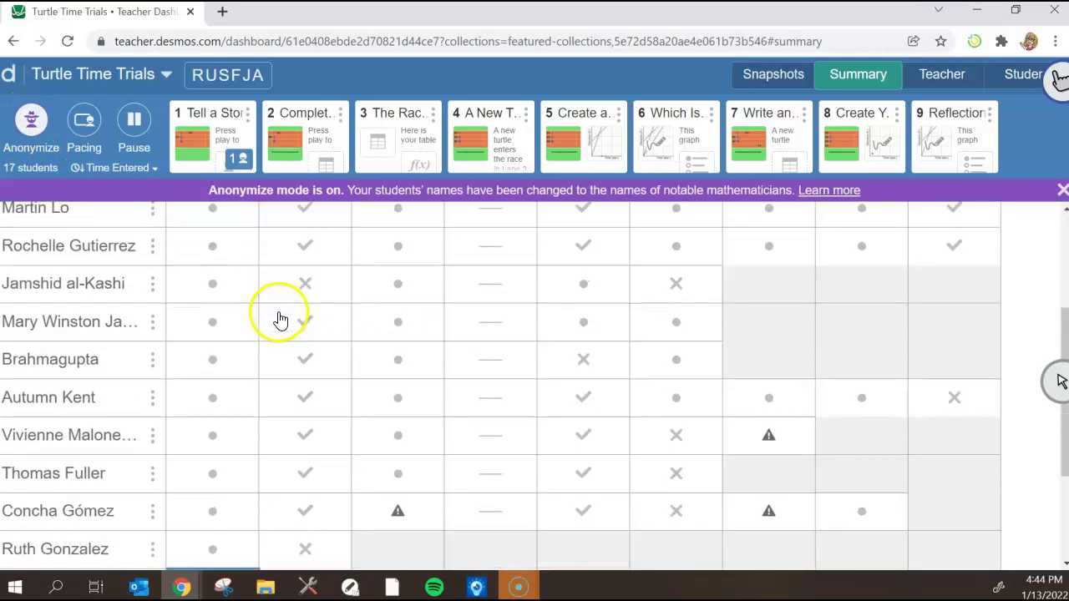
scroll(280, 322, "down", 2)
scroll(267, 325, "up", 5)
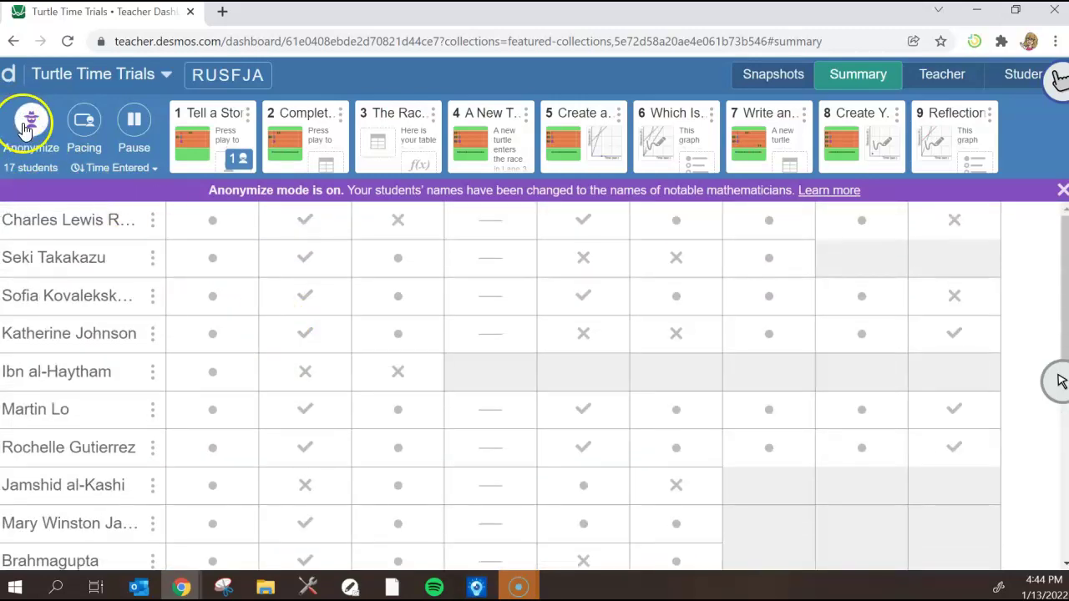
left_click(135, 134)
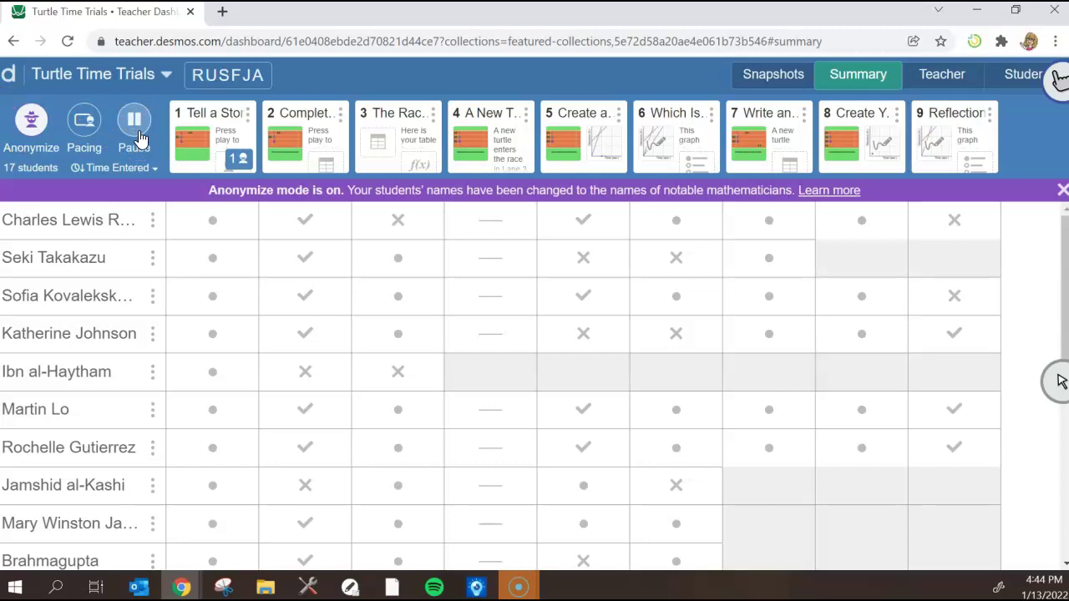
Back in the student window, advance to screen 2 of 9, Complete the Table
mouse_move(180, 587)
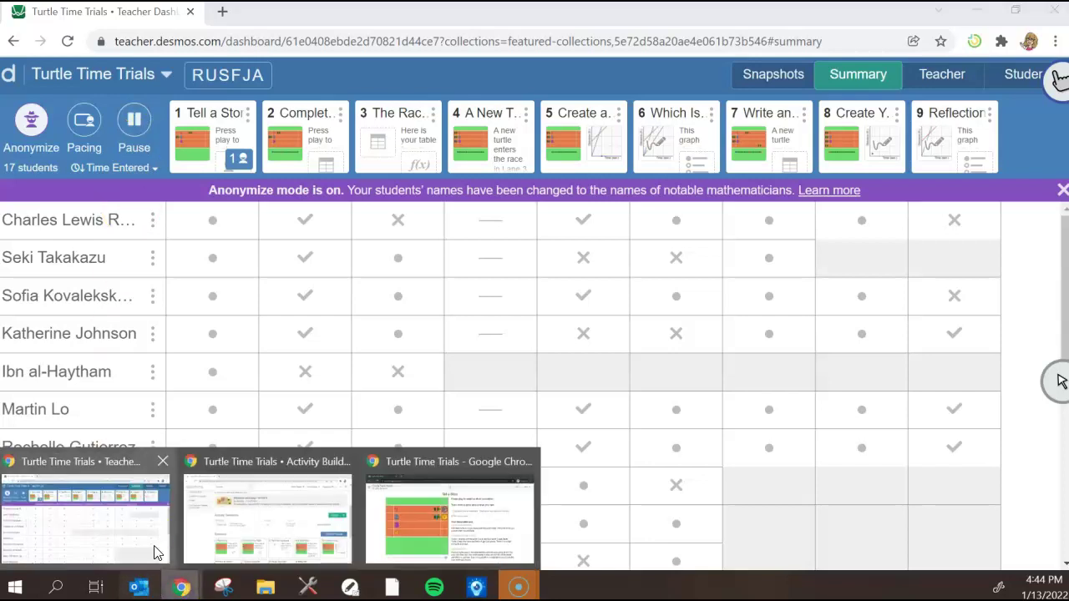
left_click(392, 528)
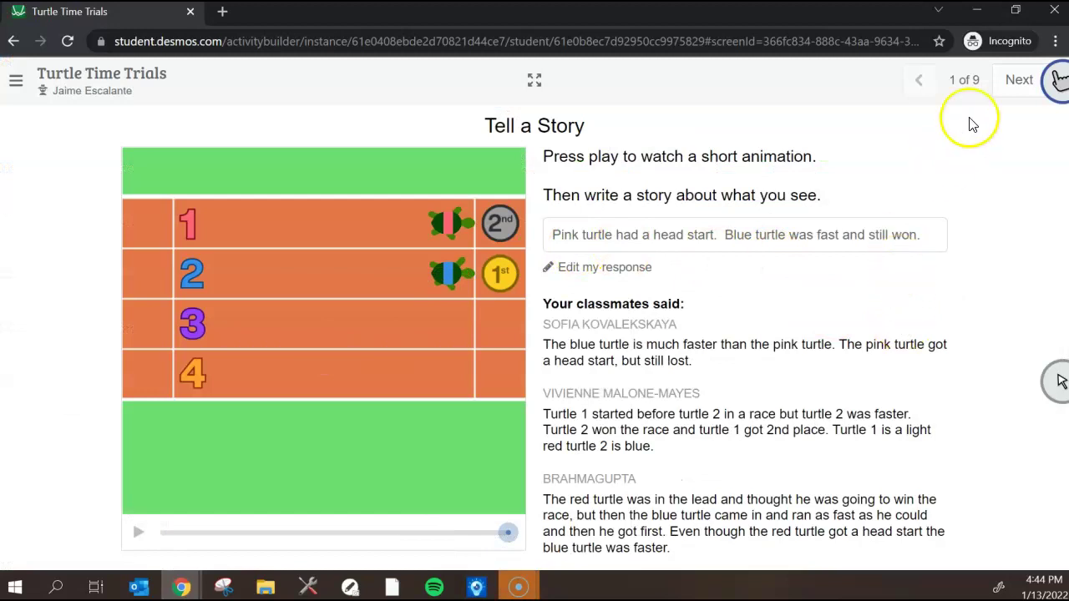
left_click(999, 82)
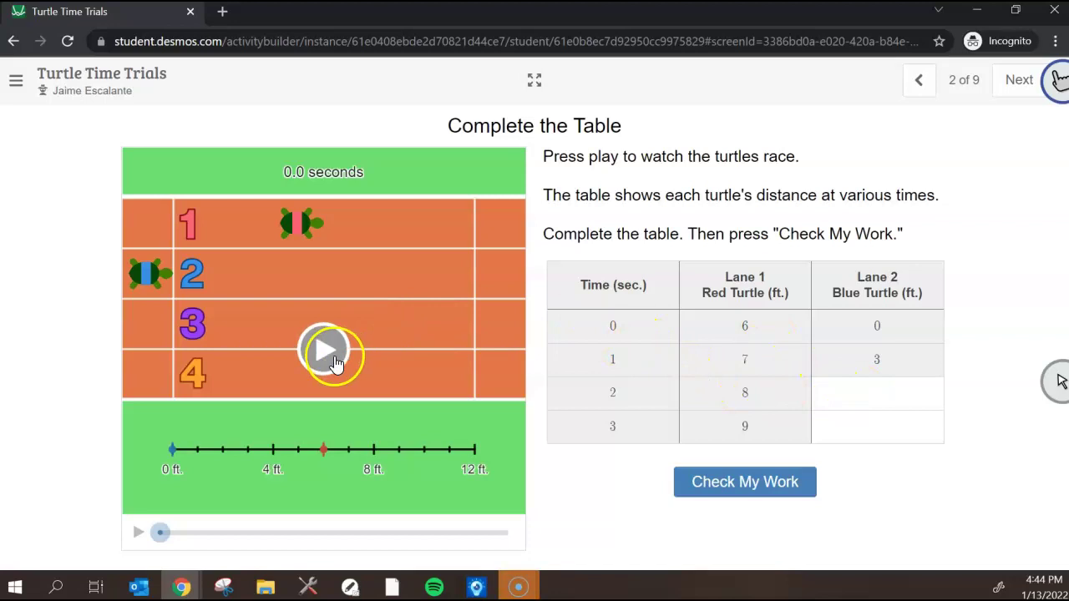
left_click(730, 435)
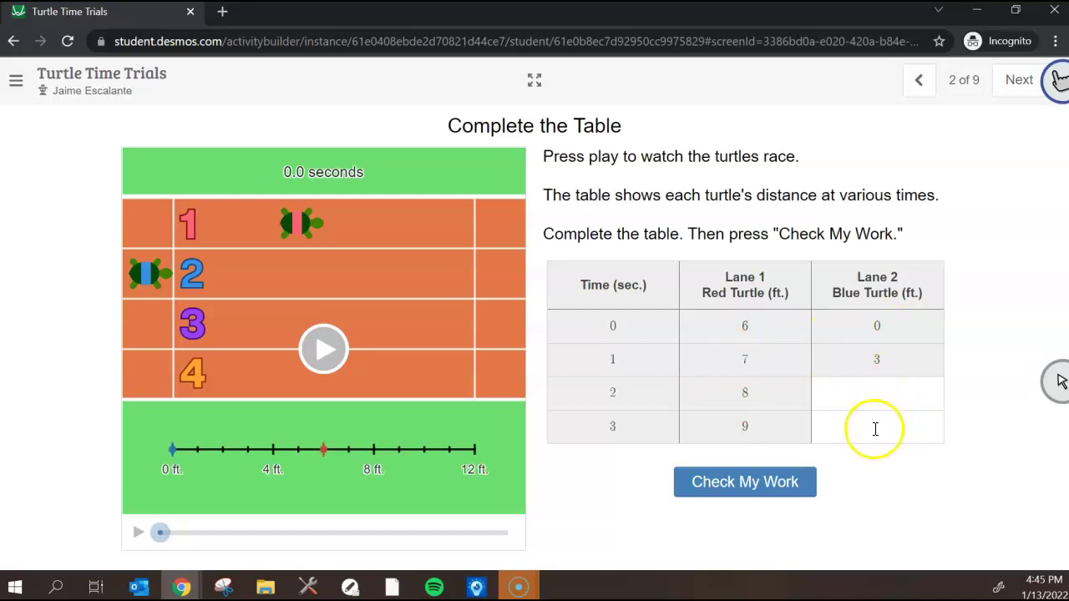
Play the turtle race and pause it at 2.1 seconds
left_click(322, 352)
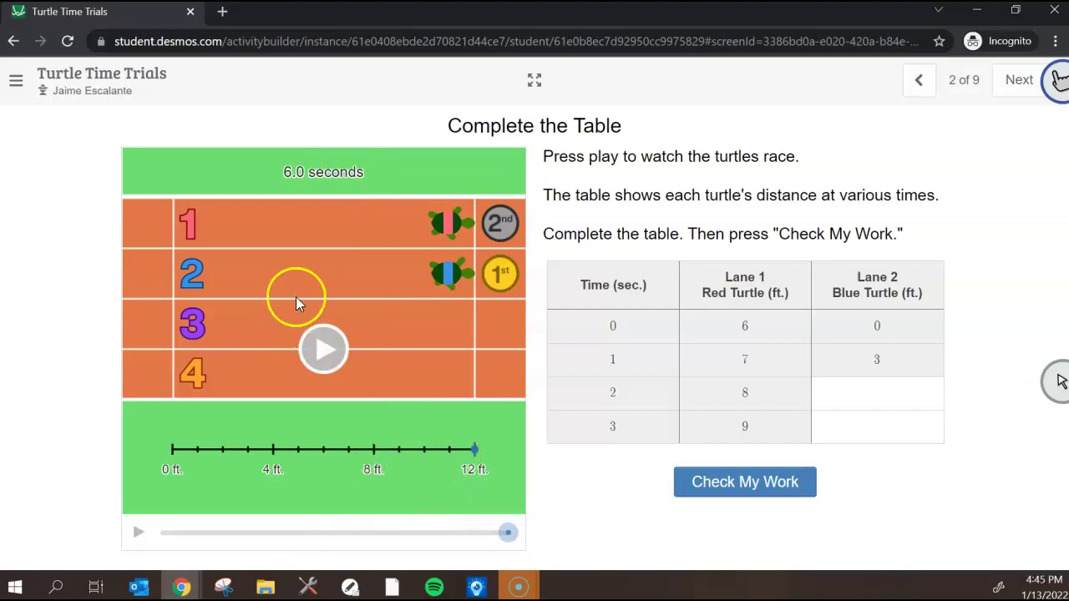
left_click(326, 353)
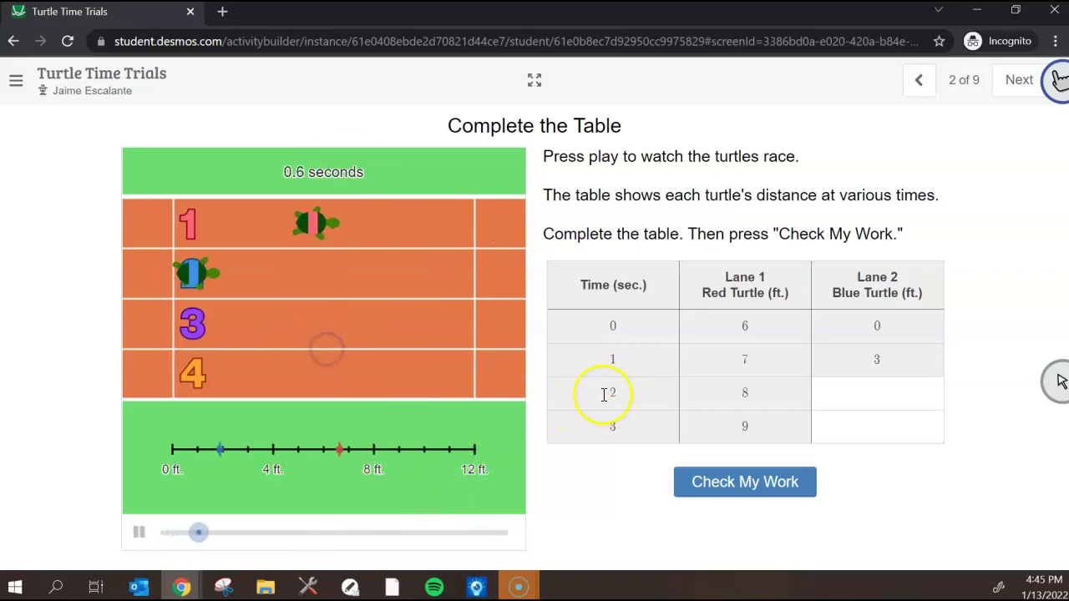
left_click(317, 351)
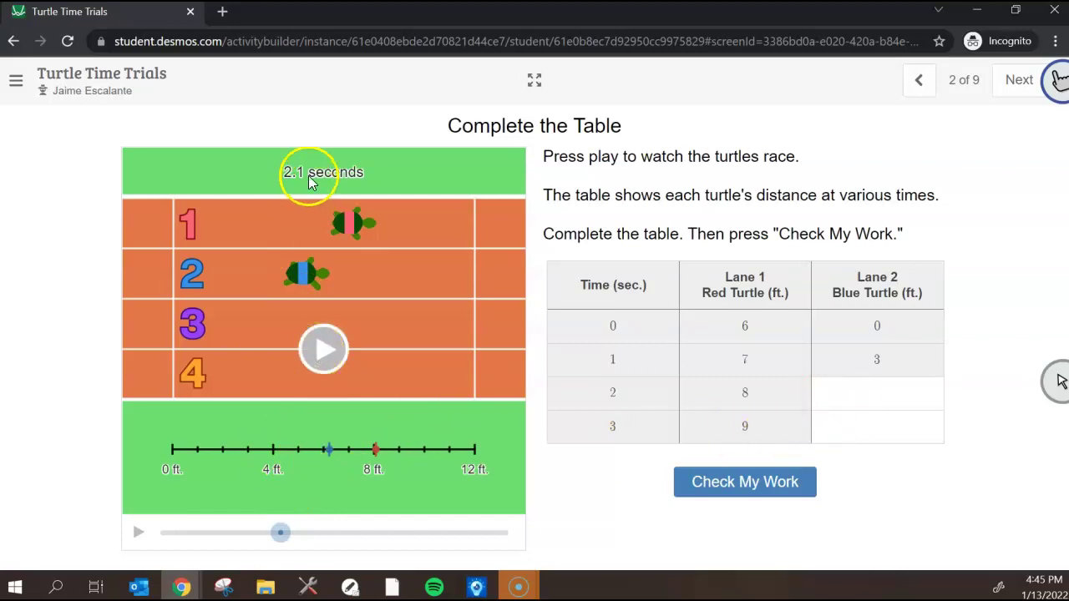
Enter Lane 2 distances of 6 at 2 seconds and 9.5 at 3 seconds, then check the table
left_click(849, 392)
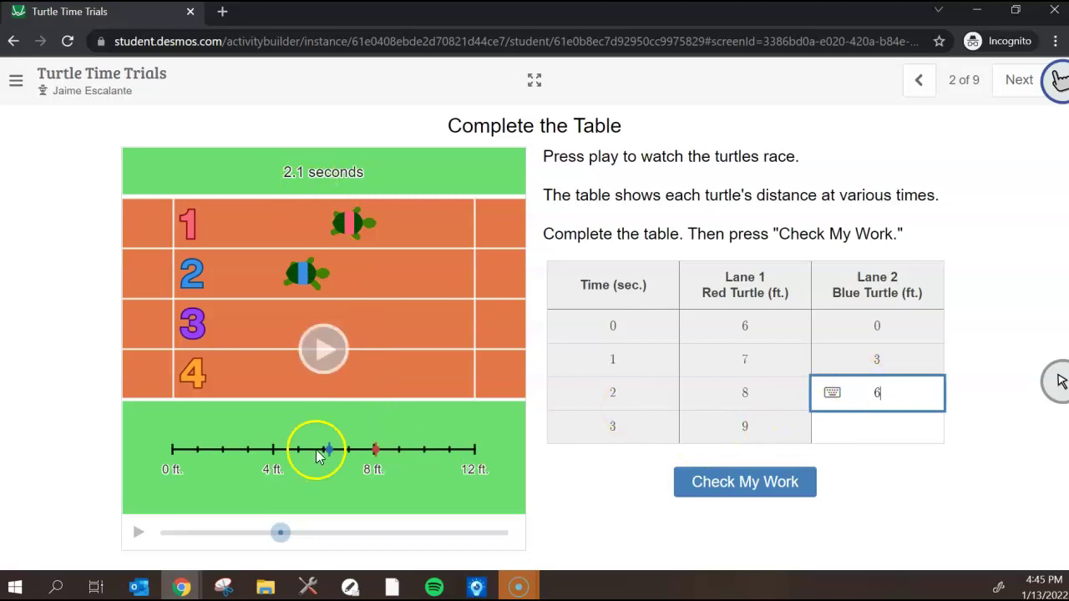
type("6")
left_click(315, 347)
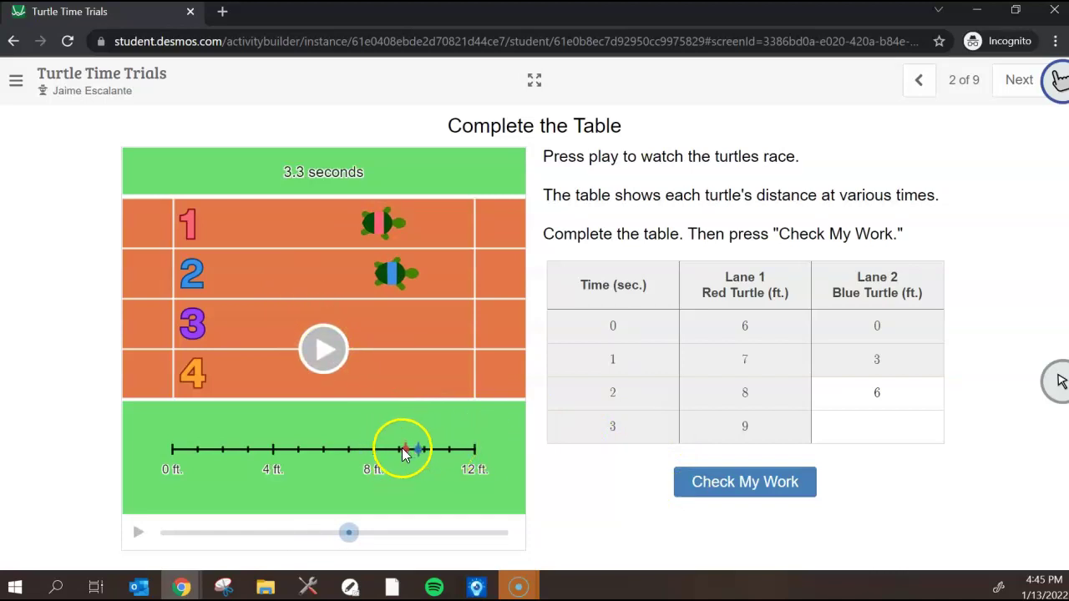
left_click(842, 427)
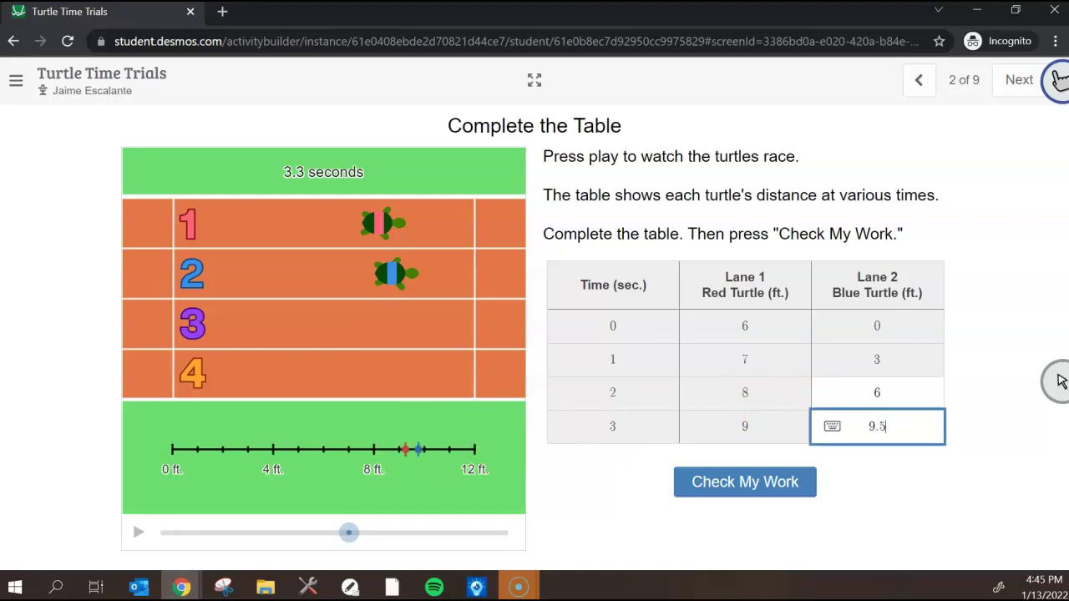
left_click(714, 484)
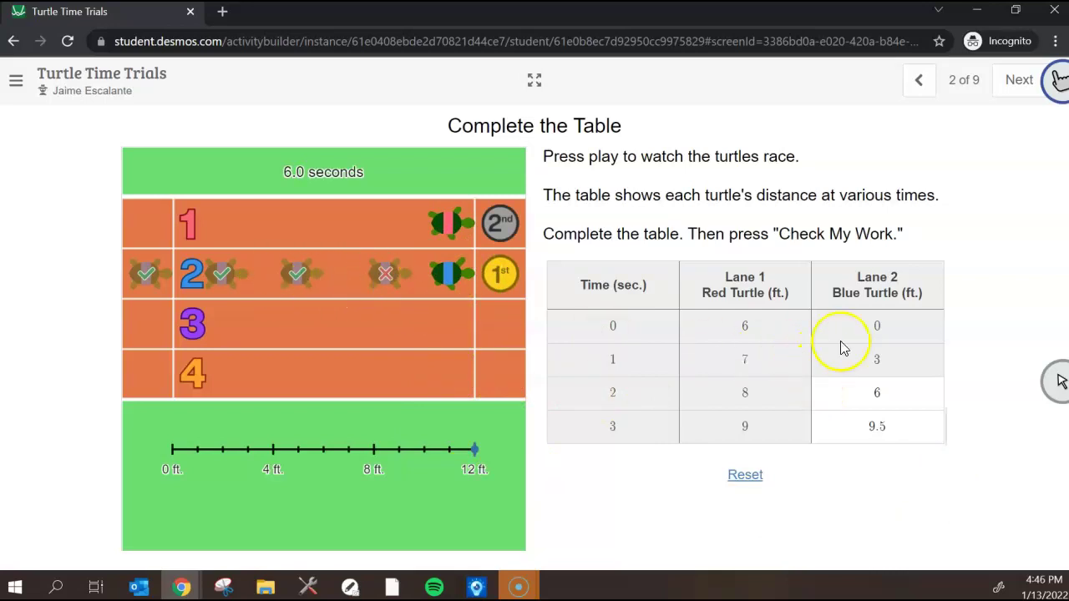
Pass The Race Continues, race the new Lane 3 turtle, and continue to Create a Graph
left_click(1014, 77)
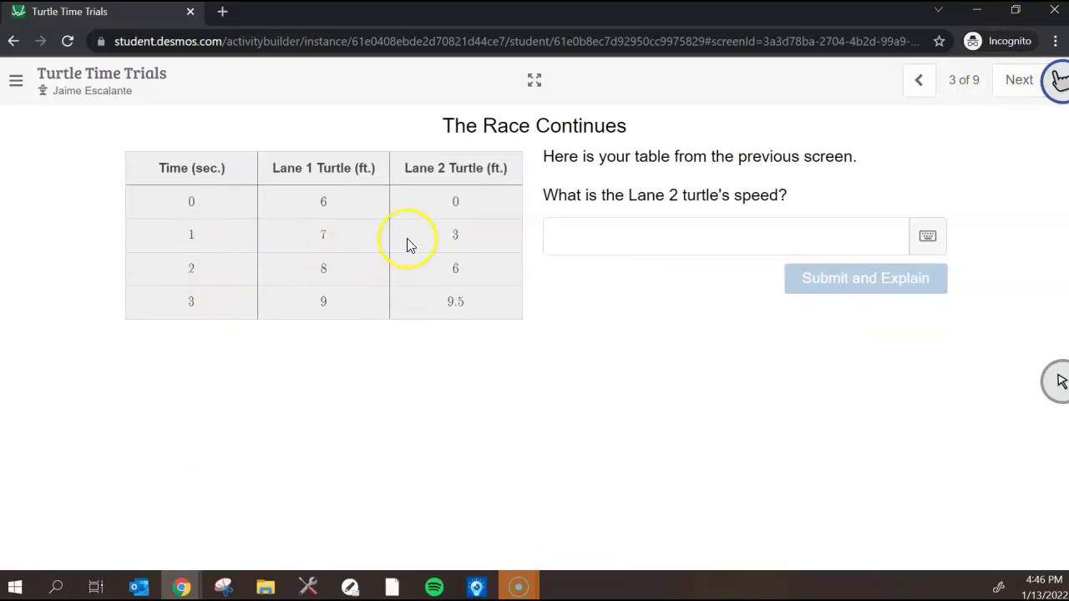
left_click(1022, 83)
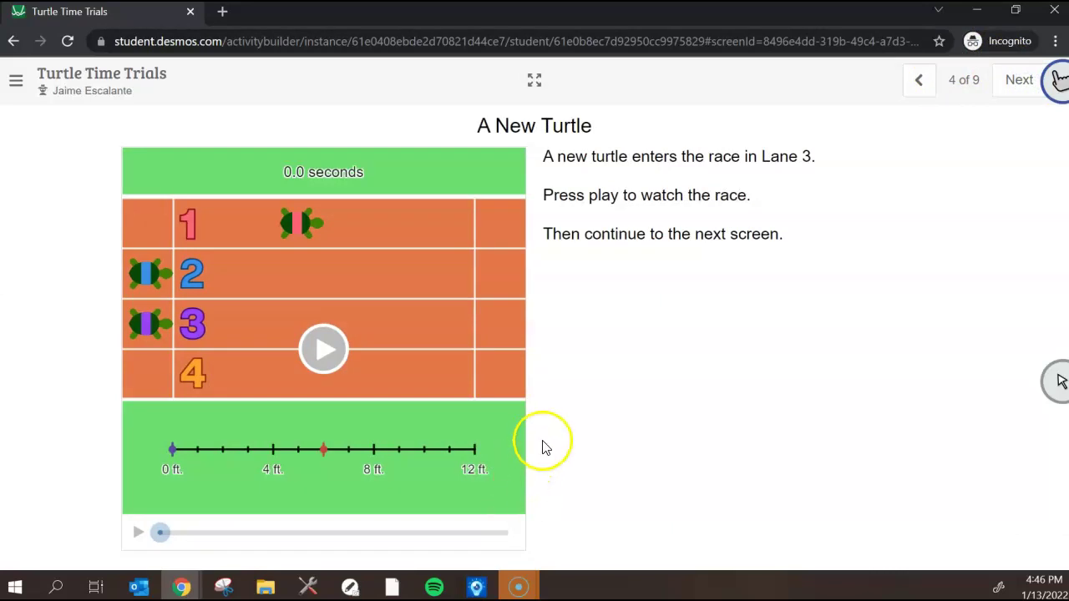
left_click(318, 350)
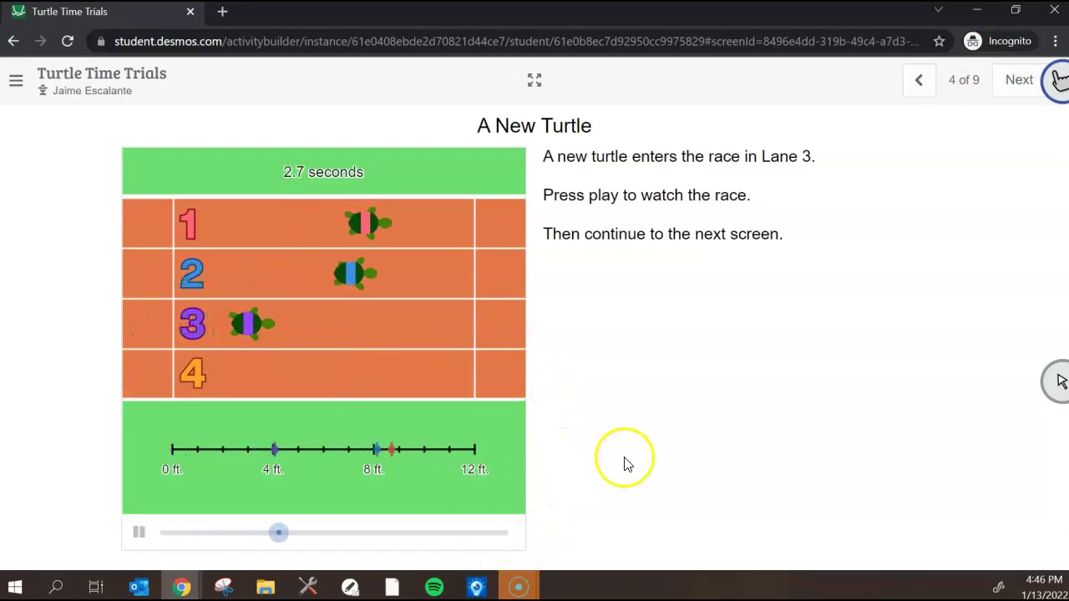
left_click(1016, 82)
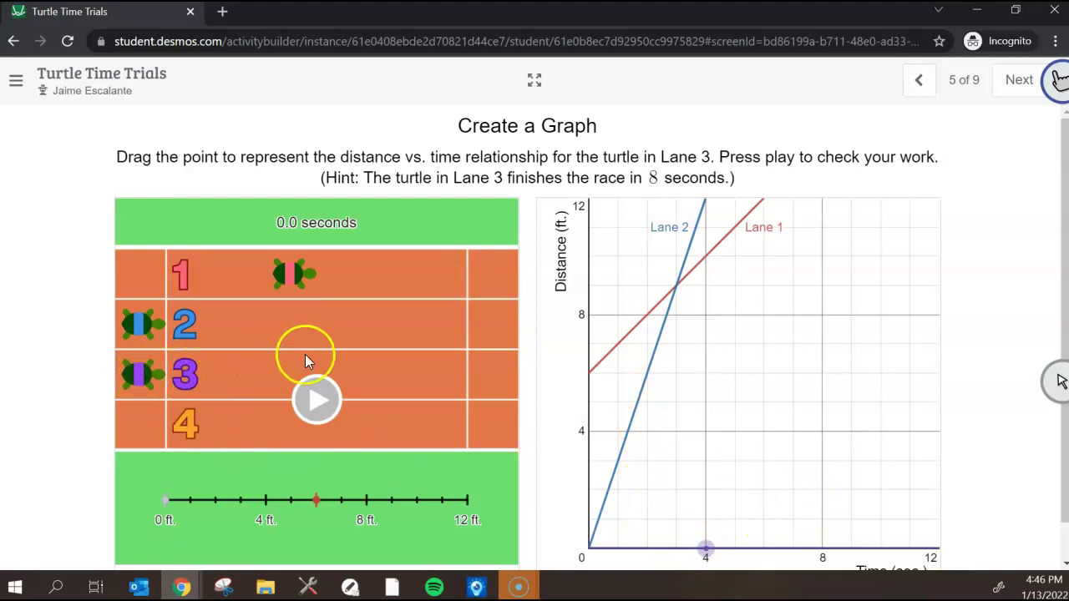
Run the race, drag the Lane 3 line to 12 ft at 8 seconds, then advance to Write an Equation
left_click(313, 400)
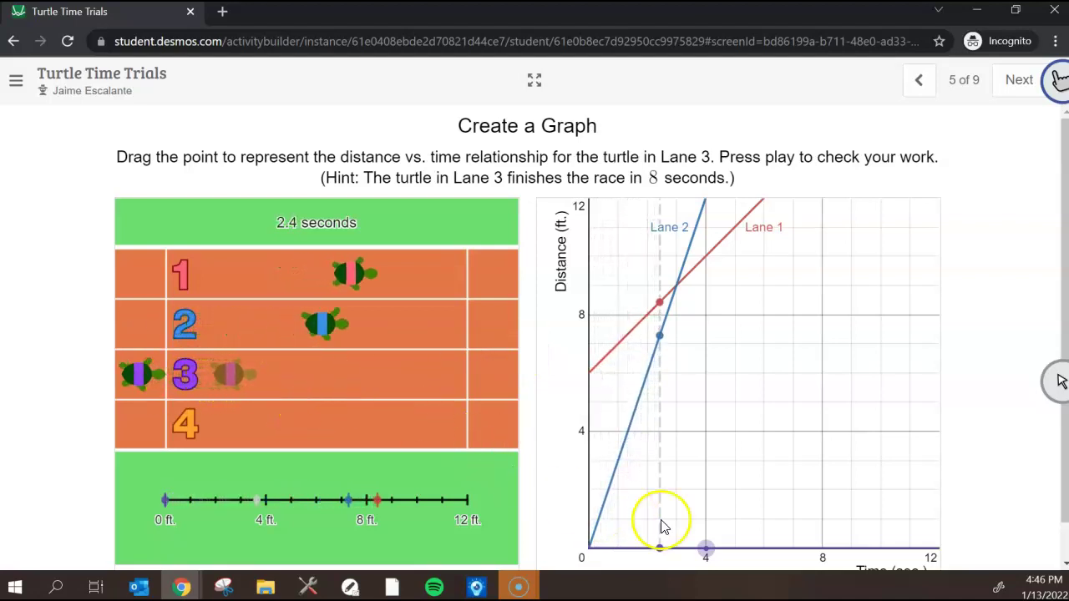
left_click_drag(707, 548, 676, 411)
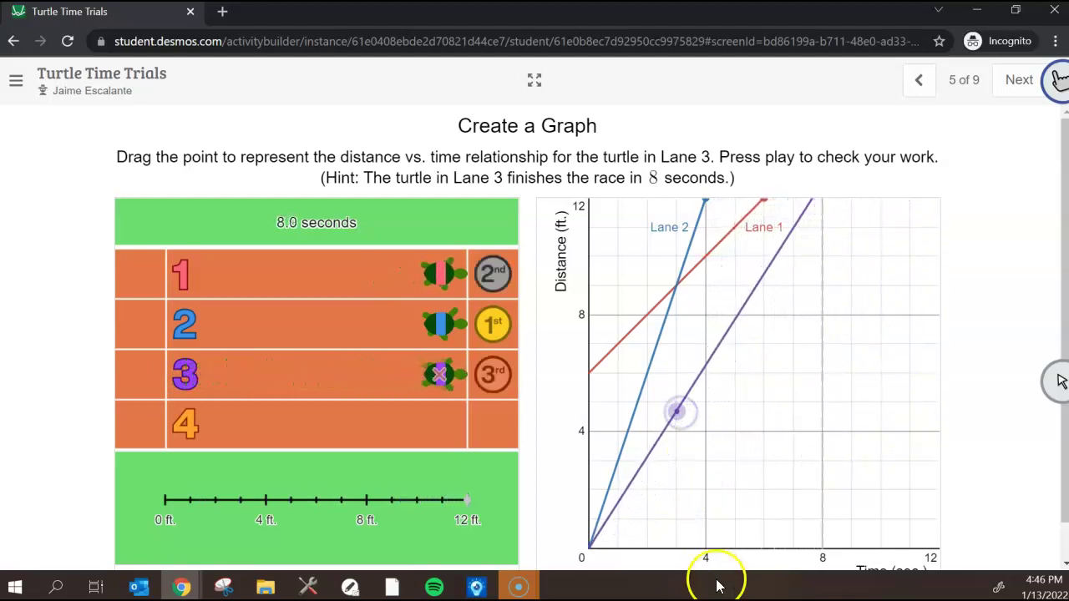
left_click(1017, 83)
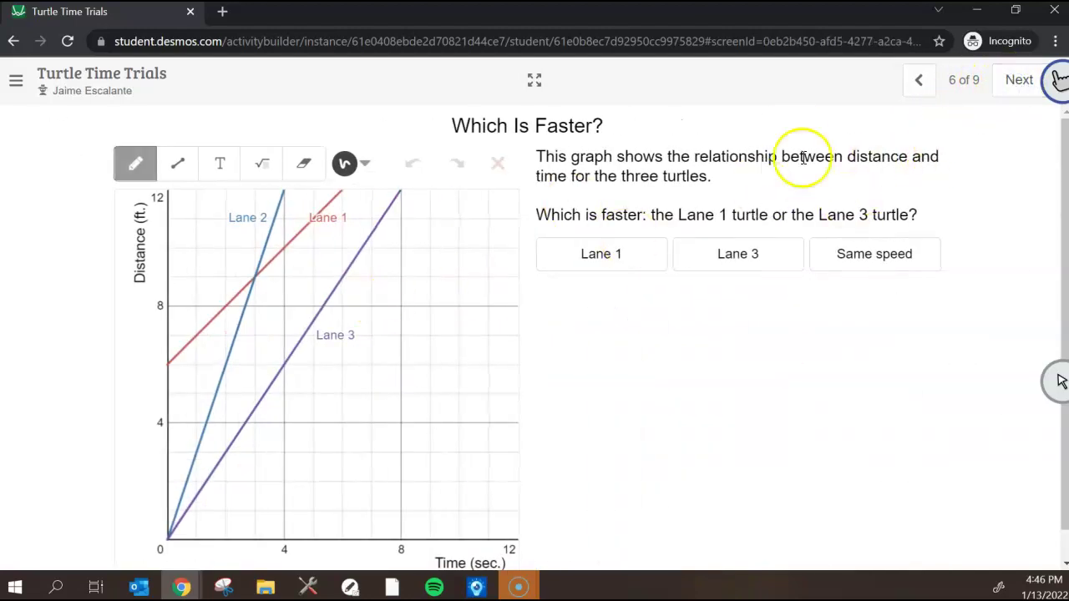
left_click(1017, 82)
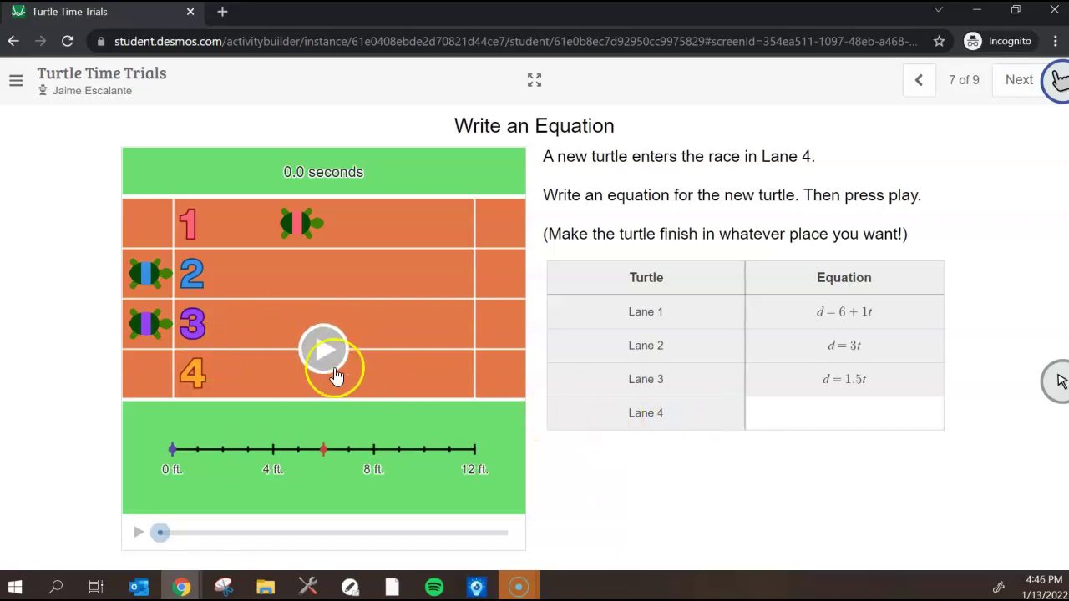
Give Lane 4 the equation d = 0.5t and race it against the other turtles
left_click(821, 415)
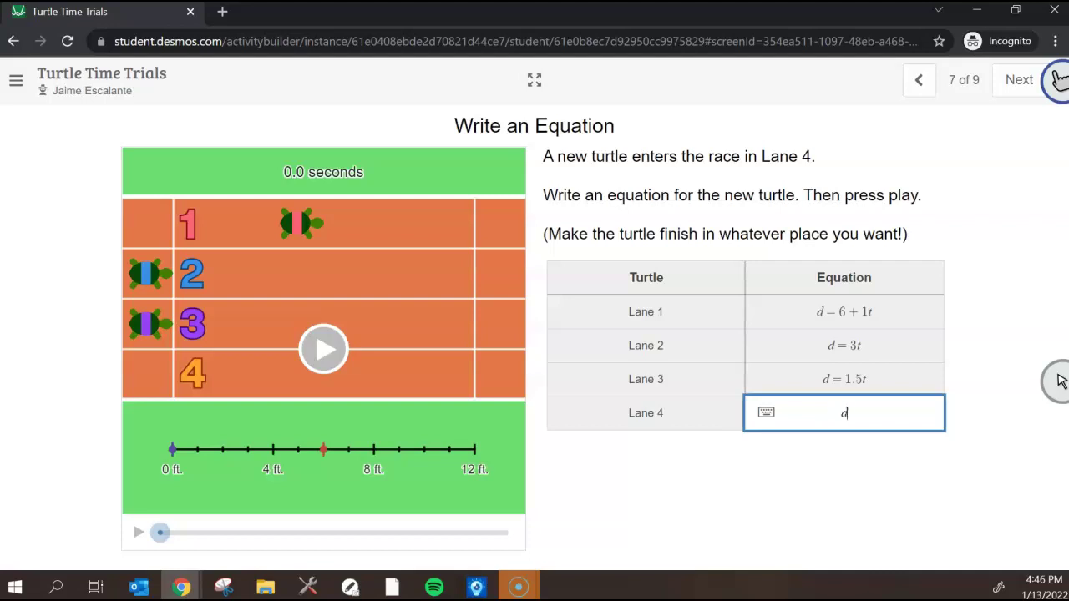
type("0.")
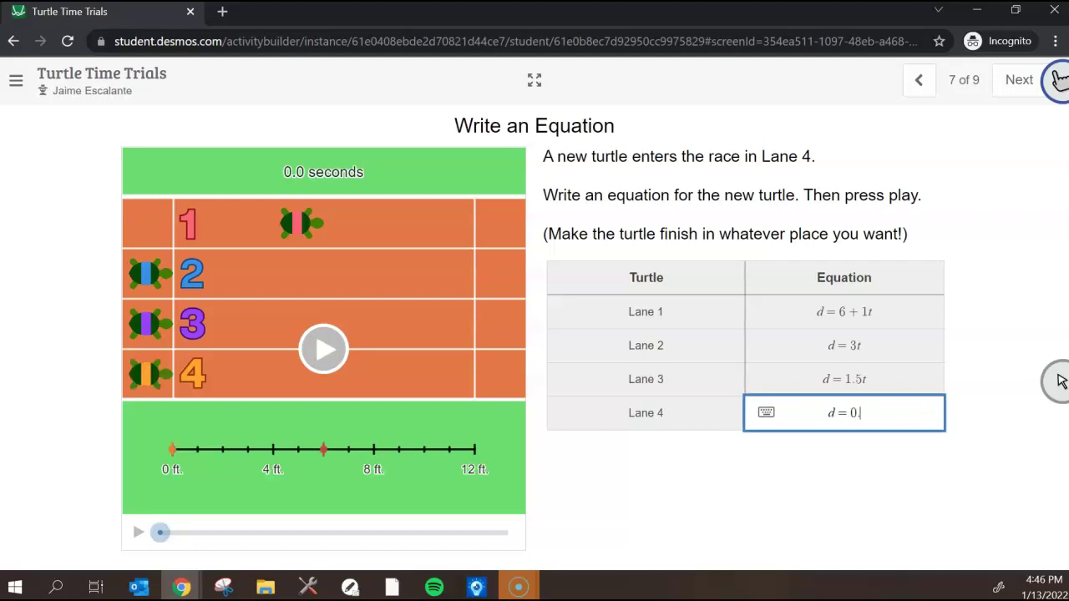
type("5")
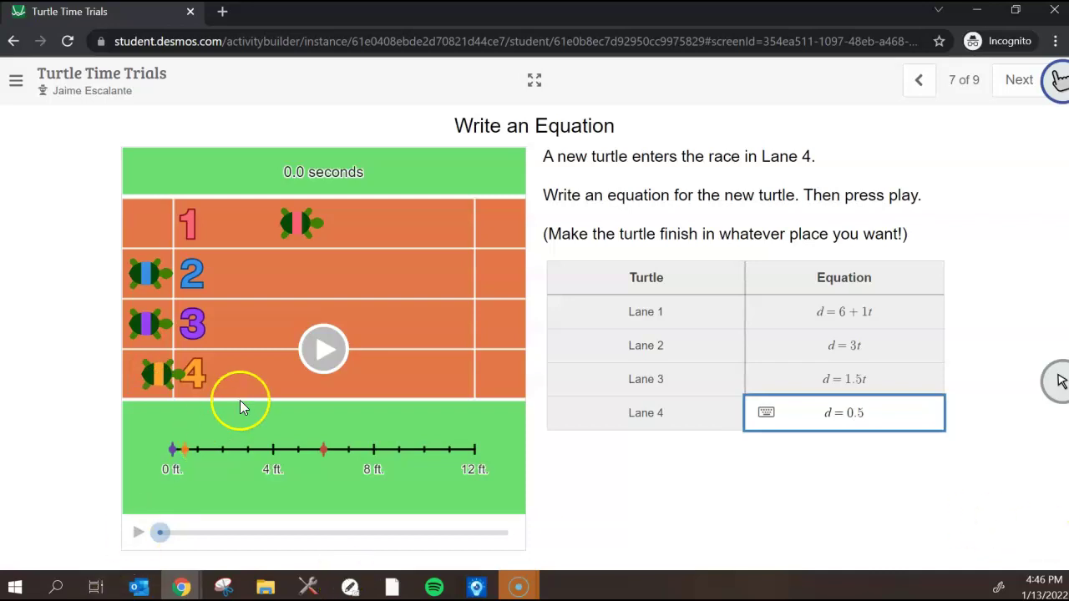
type("t")
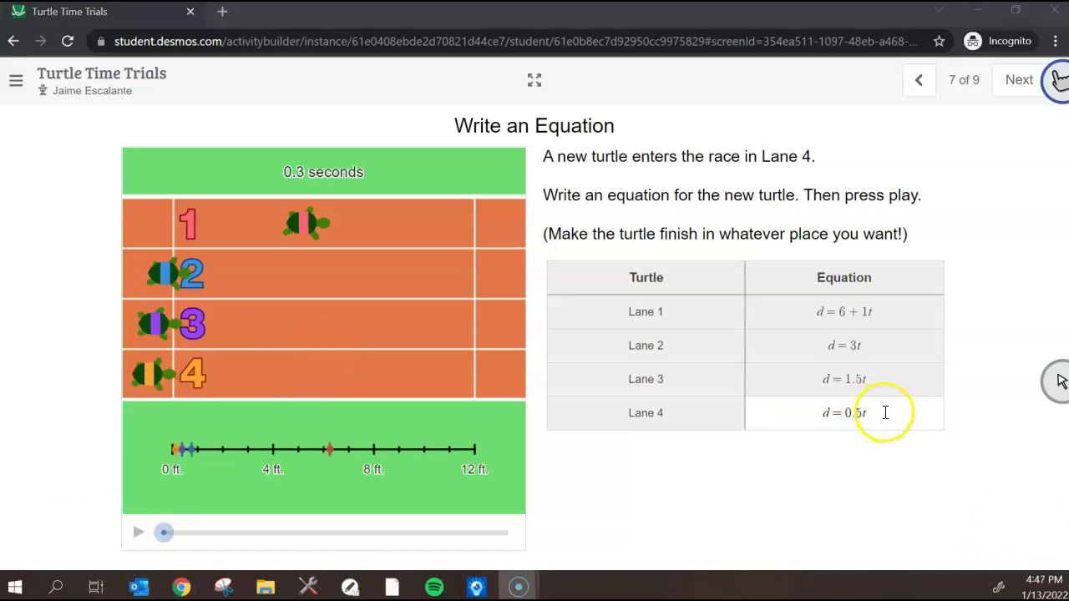
left_click(883, 415)
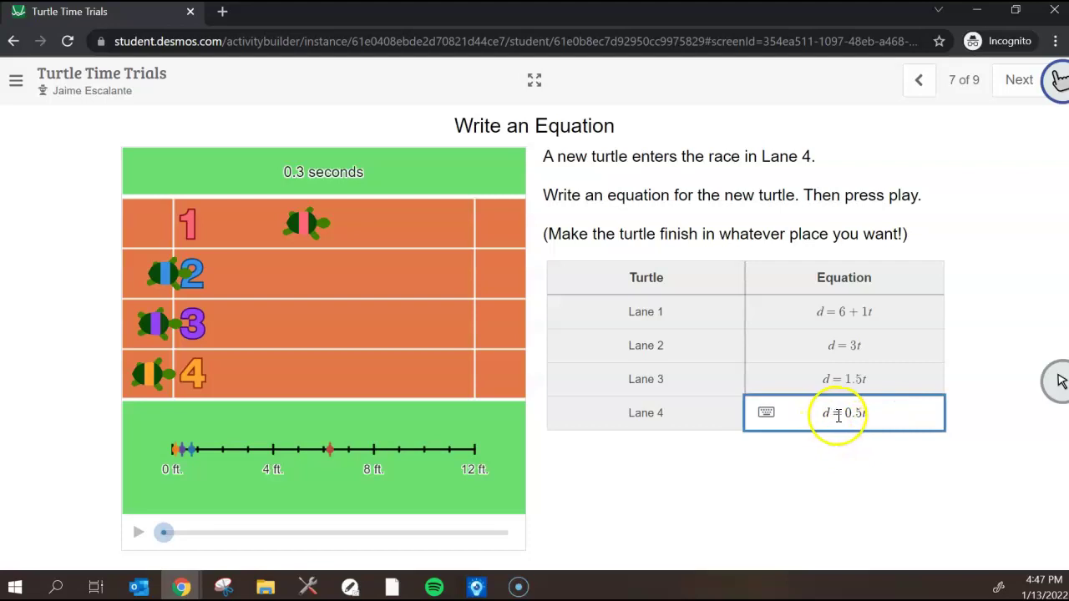
mouse_move(319, 382)
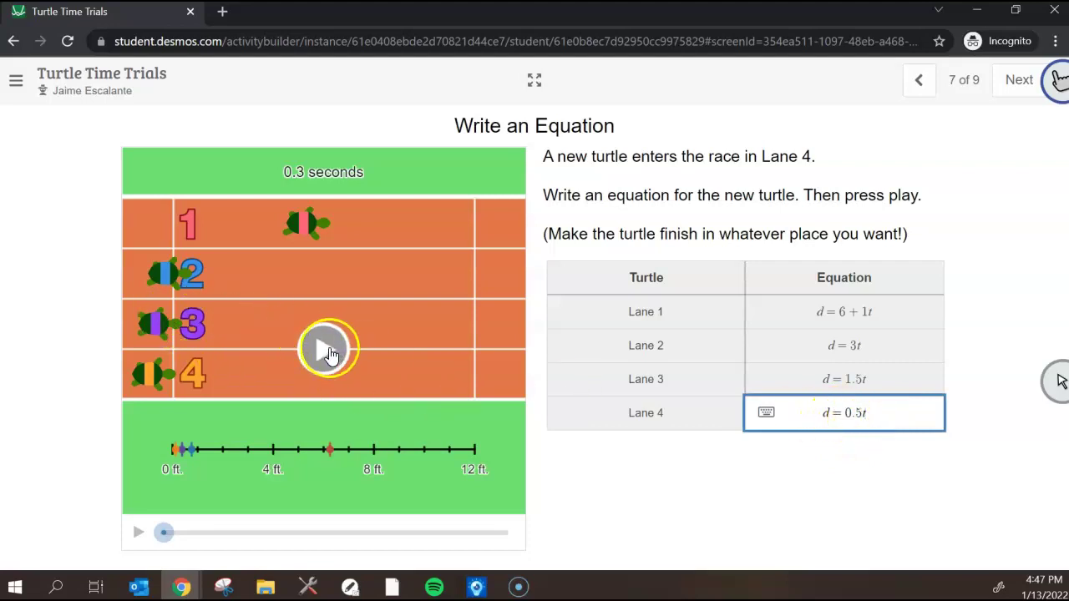
left_click(328, 353)
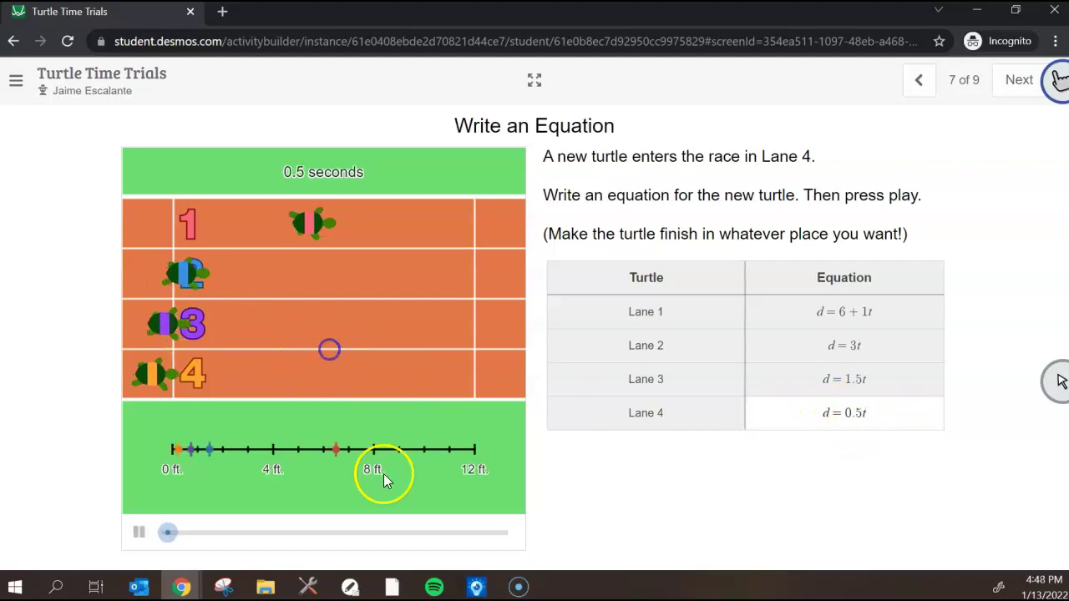
Change Lane 4's equation from d = 0.5t to d = 5t and rerun the race
left_click(844, 413)
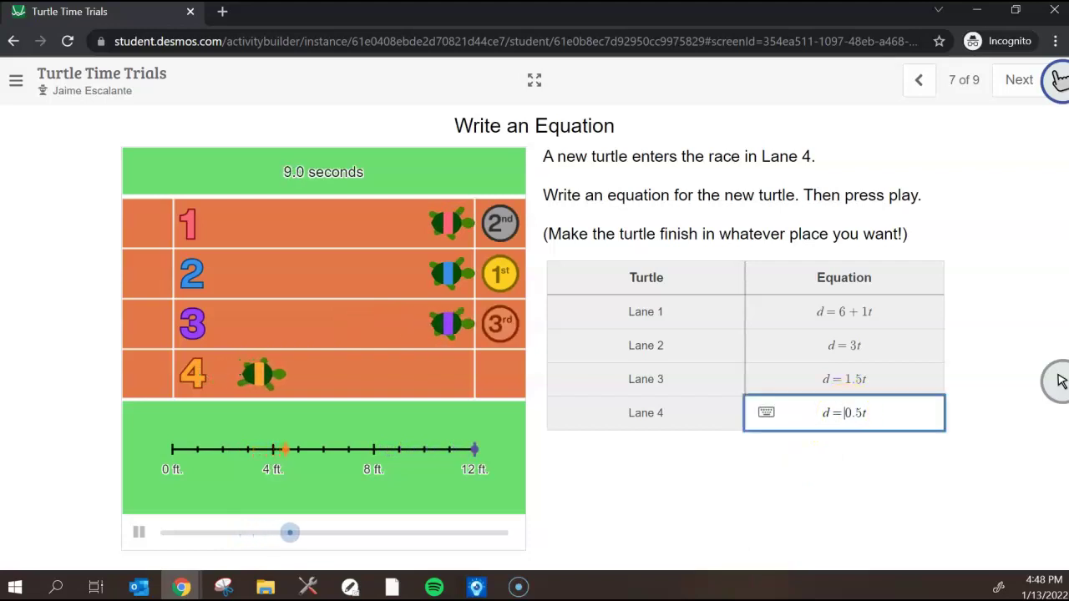
key("Delete")
key("Delete")
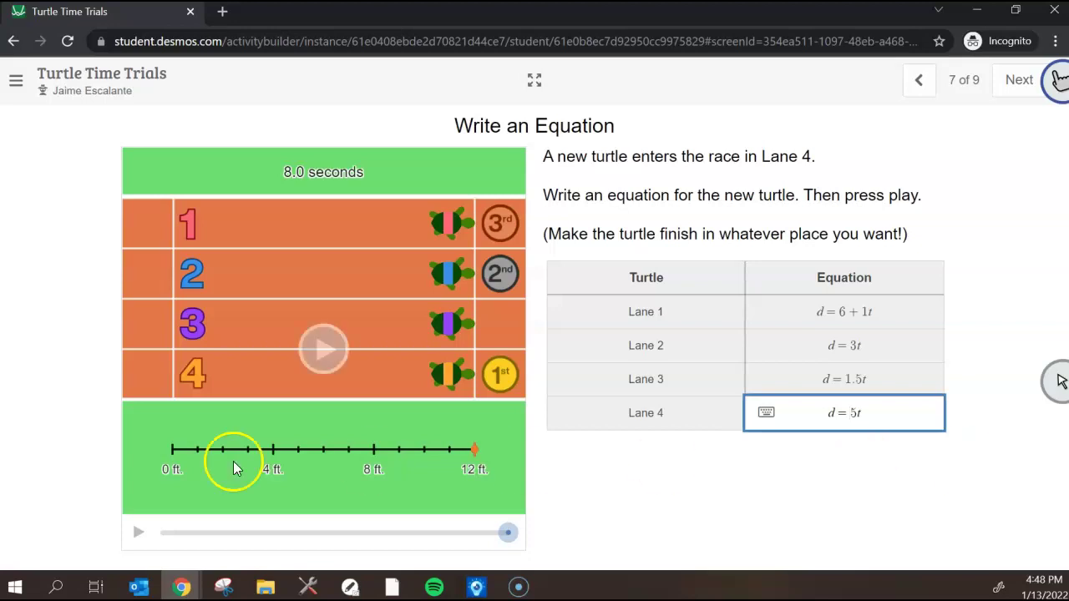
left_click(330, 354)
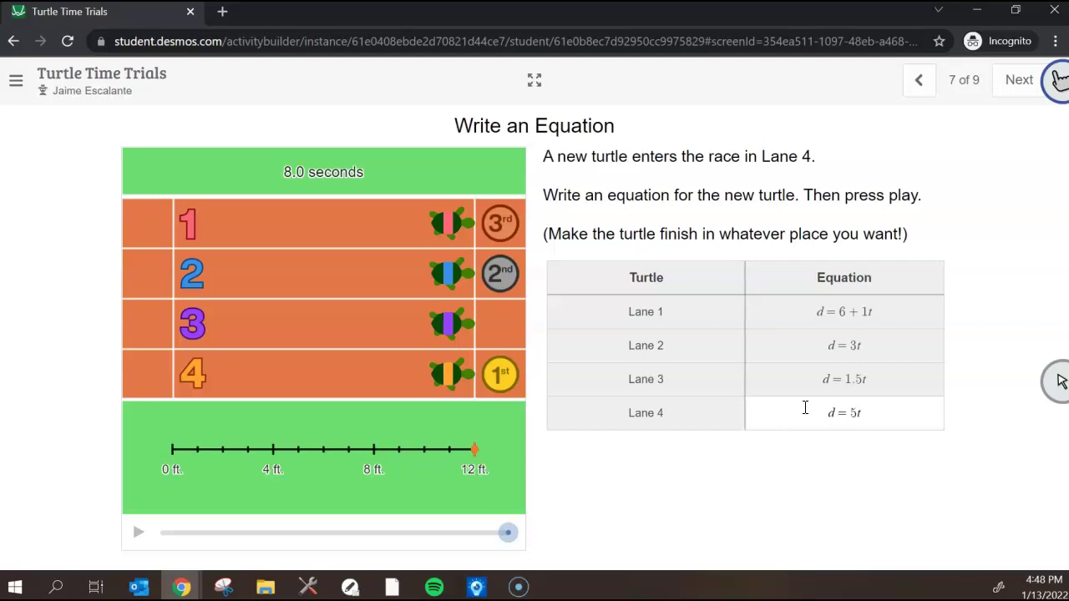
mouse_move(440, 399)
left_click(182, 588)
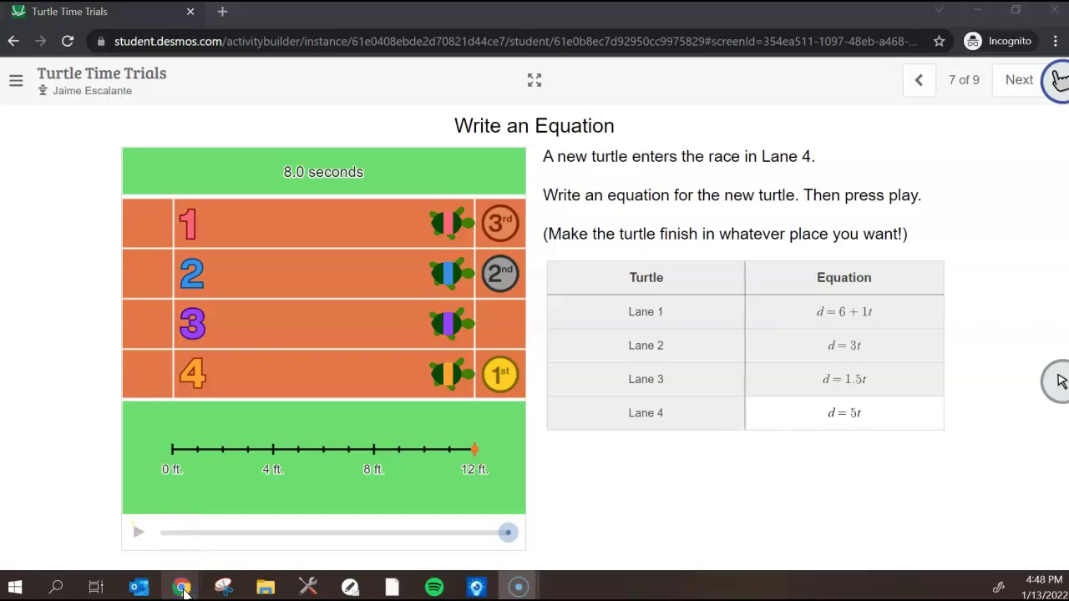
left_click(206, 594)
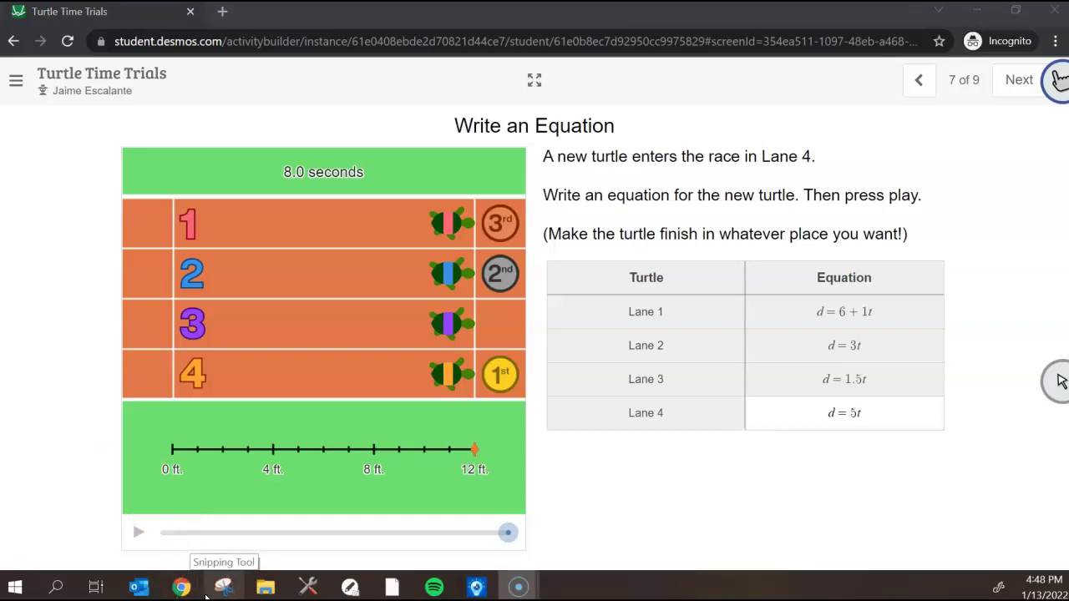